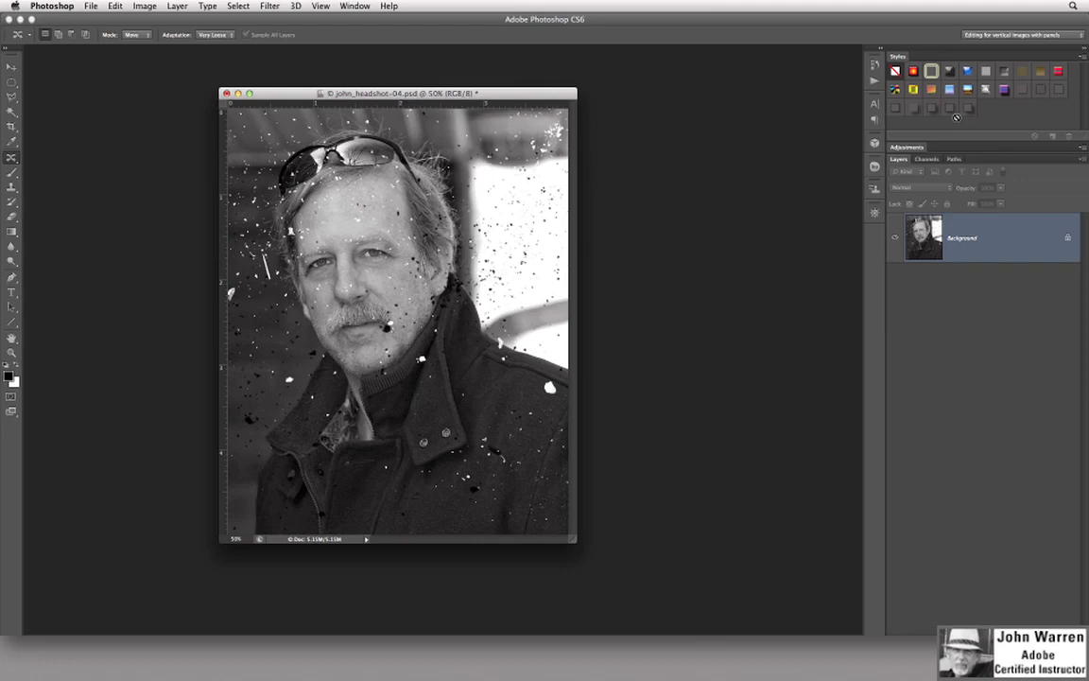
Activate the Clone Stamp tool and lower the hardness of its brush
left_click(12, 186)
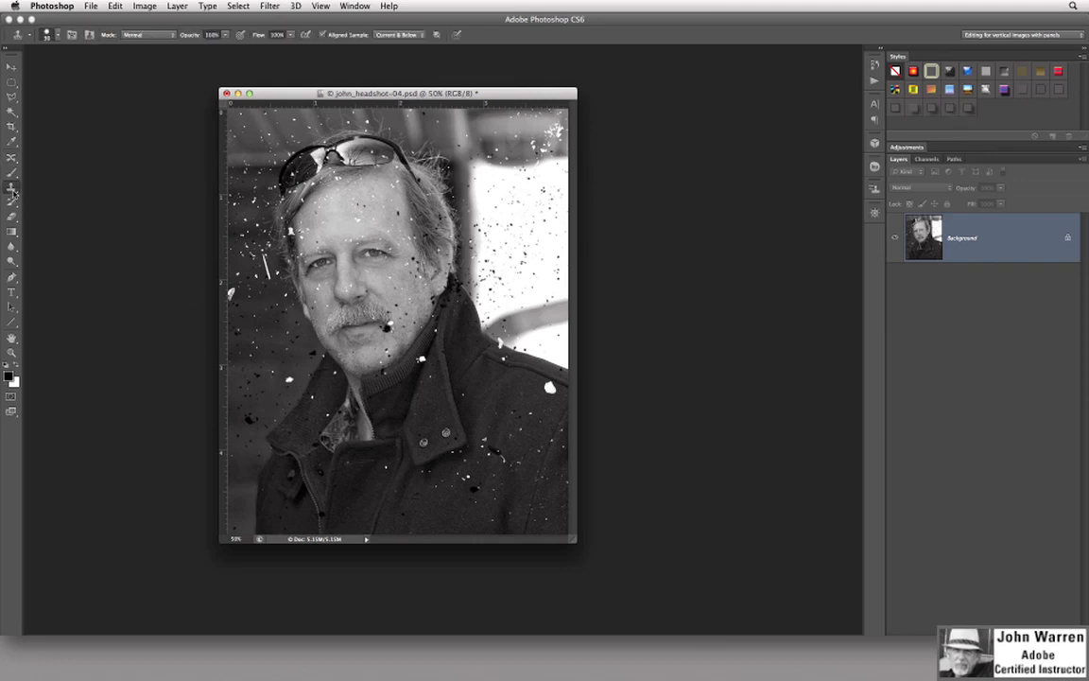
left_click(75, 186)
left_click(59, 38)
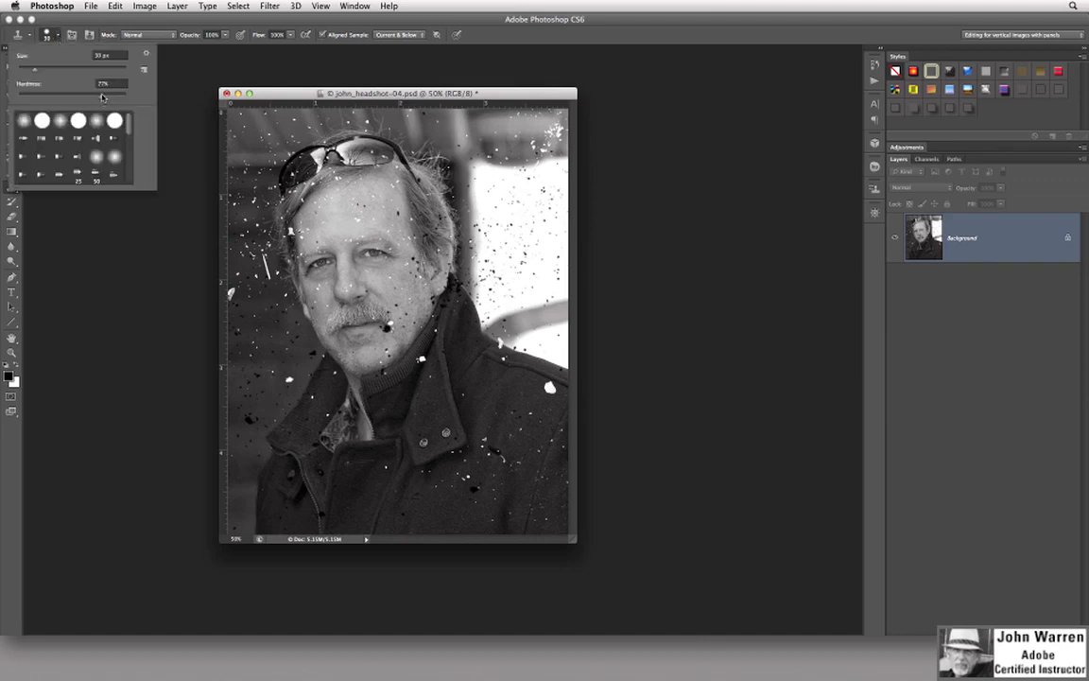
left_click_drag(86, 98, 64, 93)
left_click(147, 22)
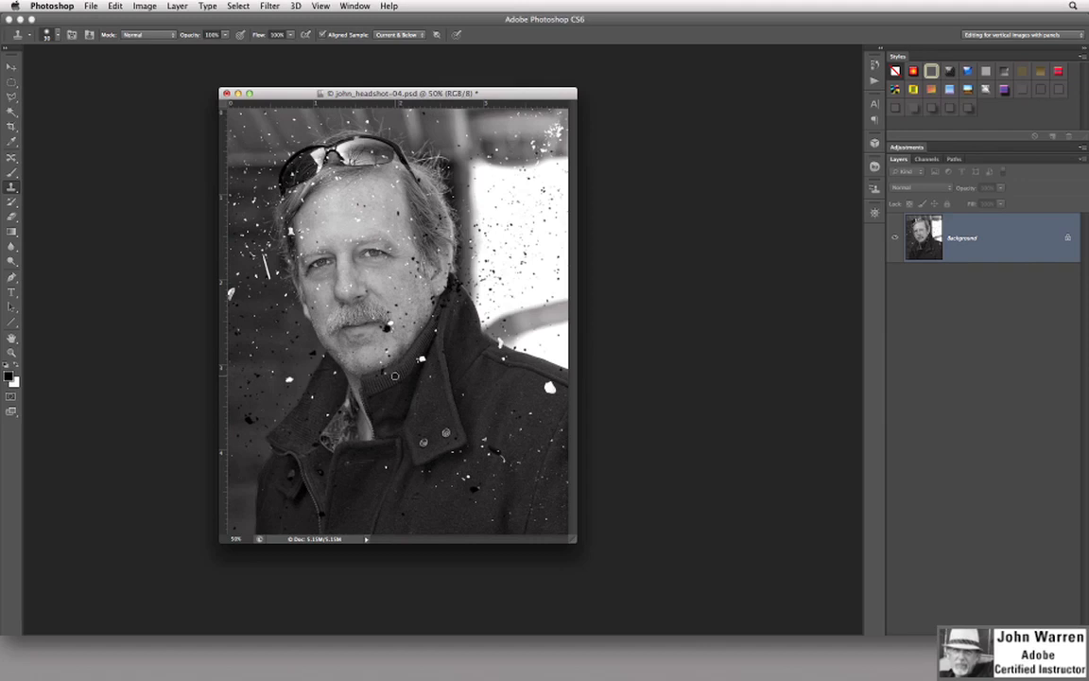
Examine the white and black specks around the face, collar and coat at closer magnification
key("super+equal")
key("super+equal")
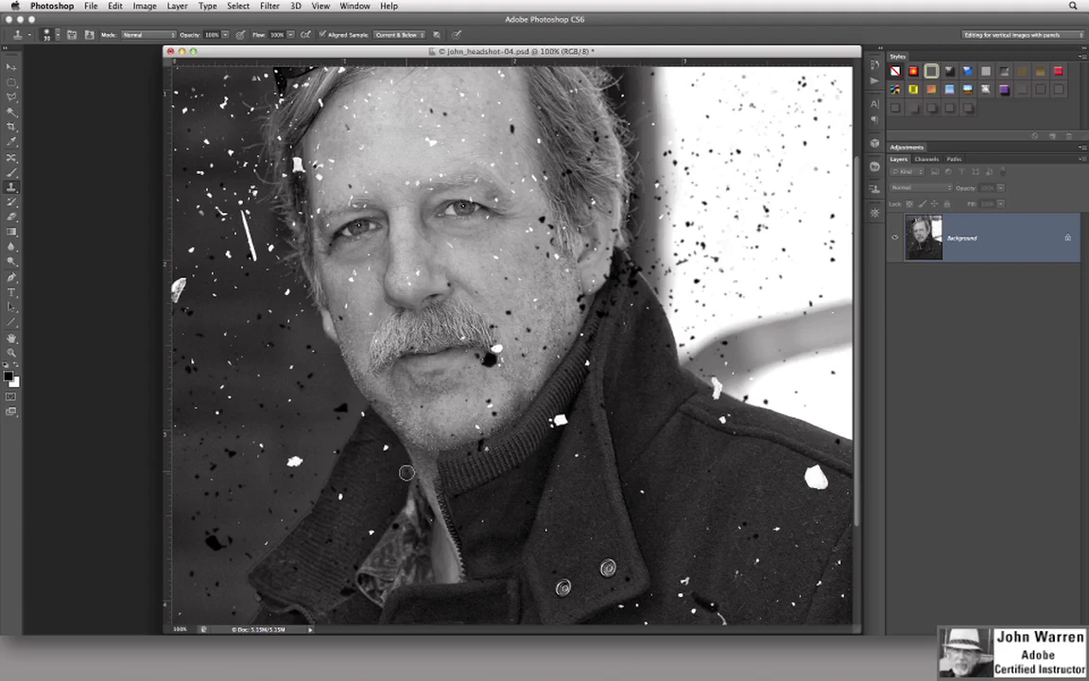
scroll(397, 378, "down", 3)
scroll(441, 235, "down", 1)
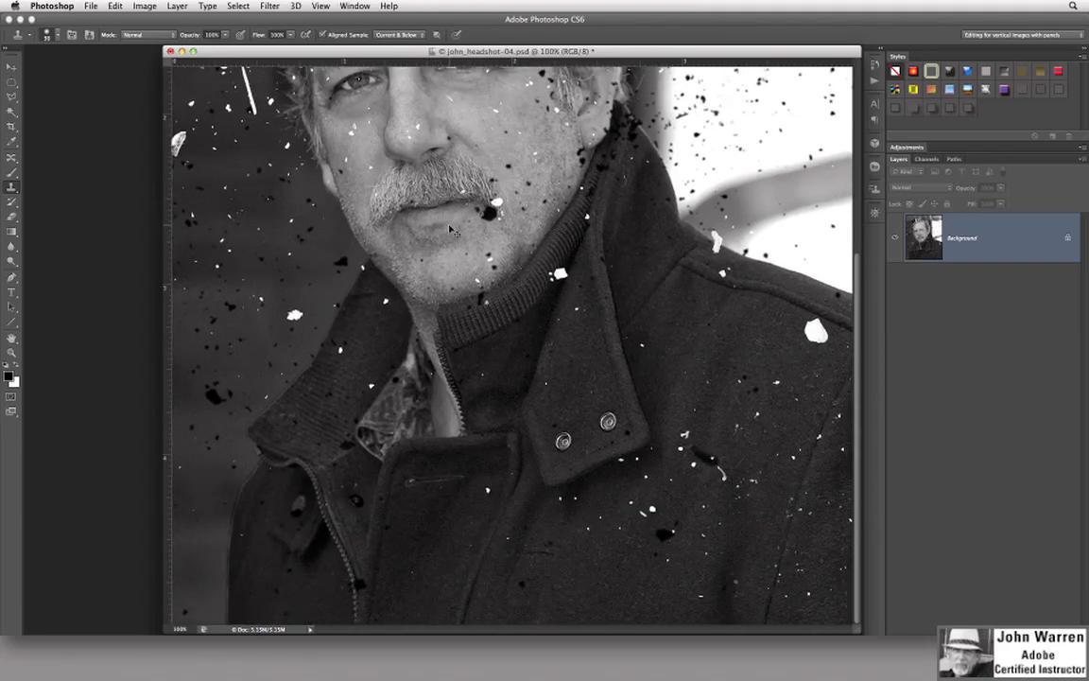
key("super+equal")
left_click_drag(449, 224, 740, 244)
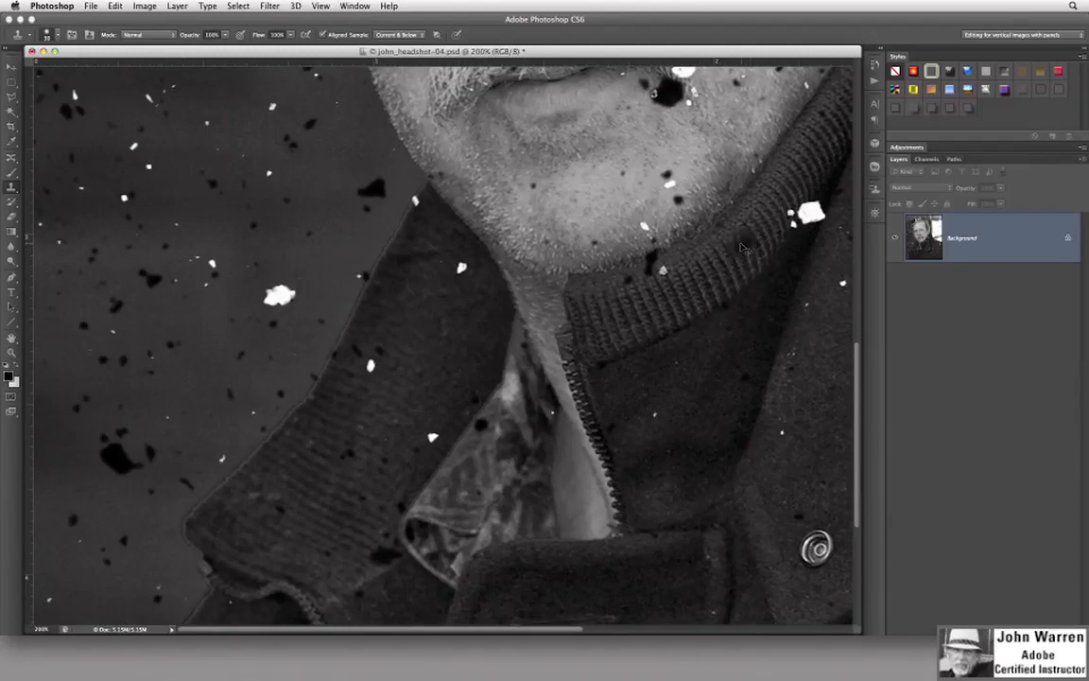
key("super+minus")
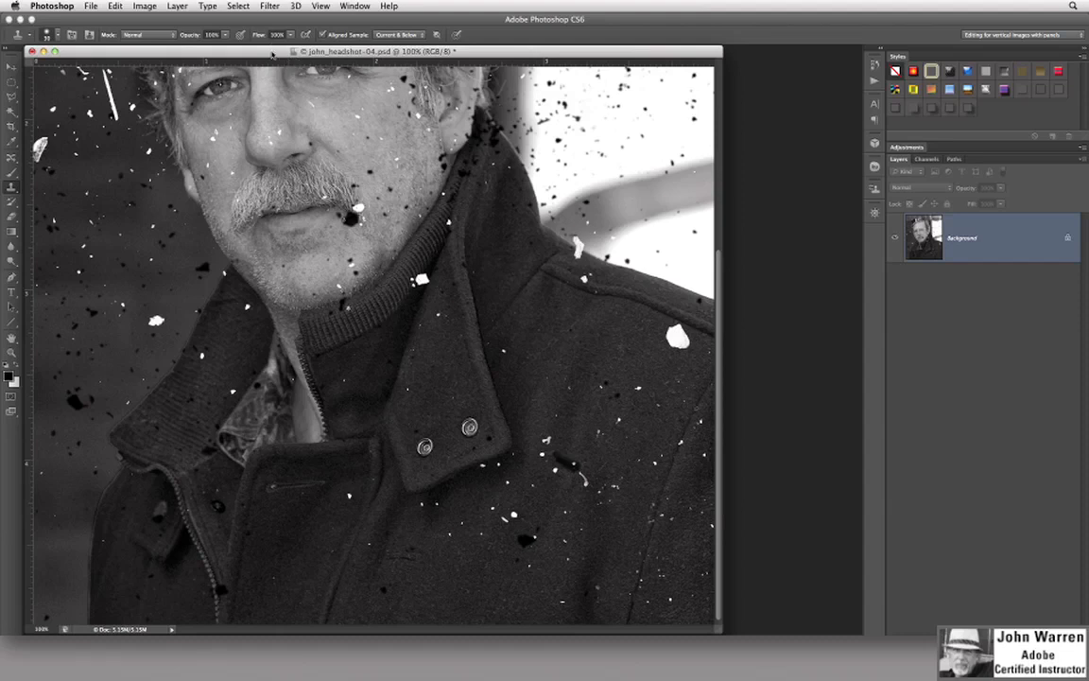
left_click_drag(273, 50, 358, 52)
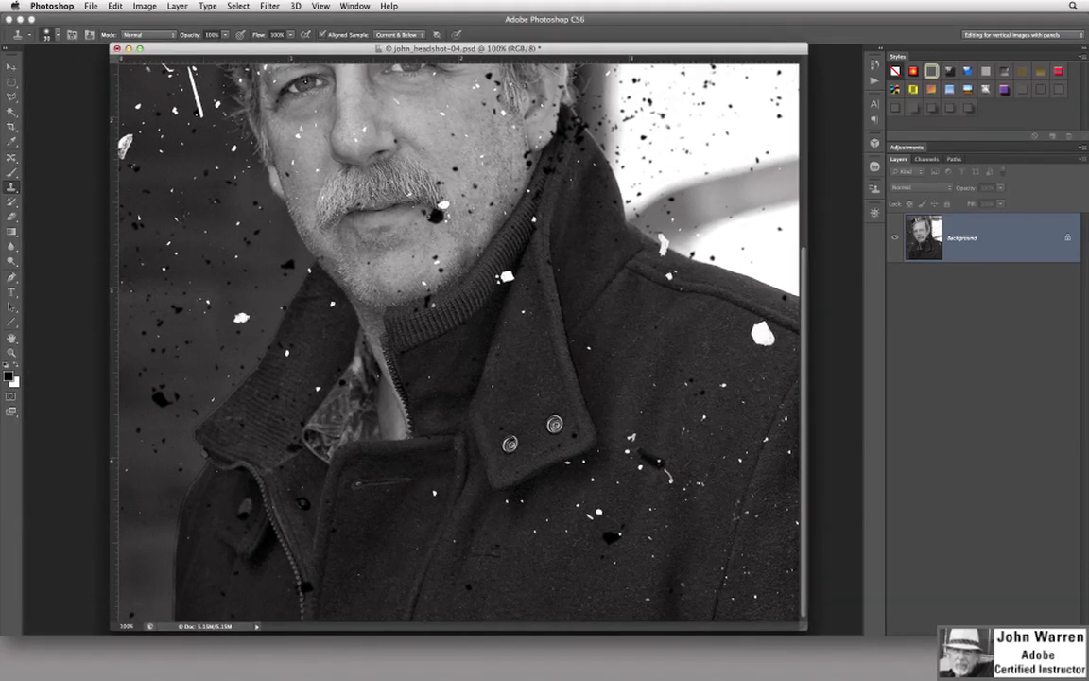
Add a new empty layer above the Background and name it Clone Stamp
key("super+alt+shift+n")
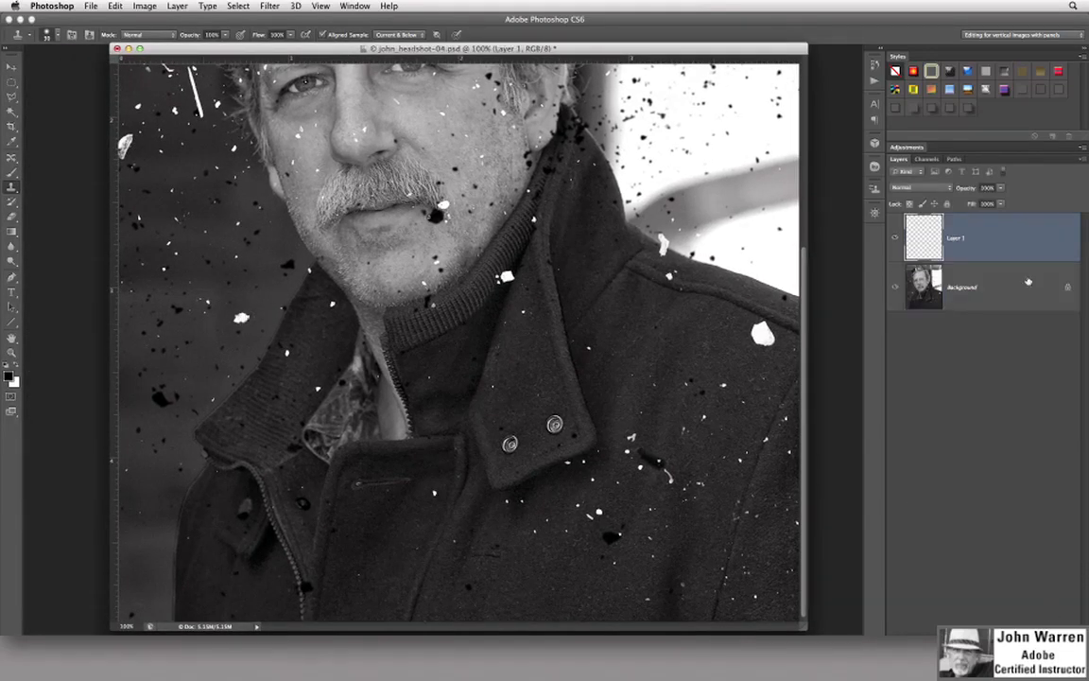
double_click(956, 239)
type("Clone Stamp")
key("Return")
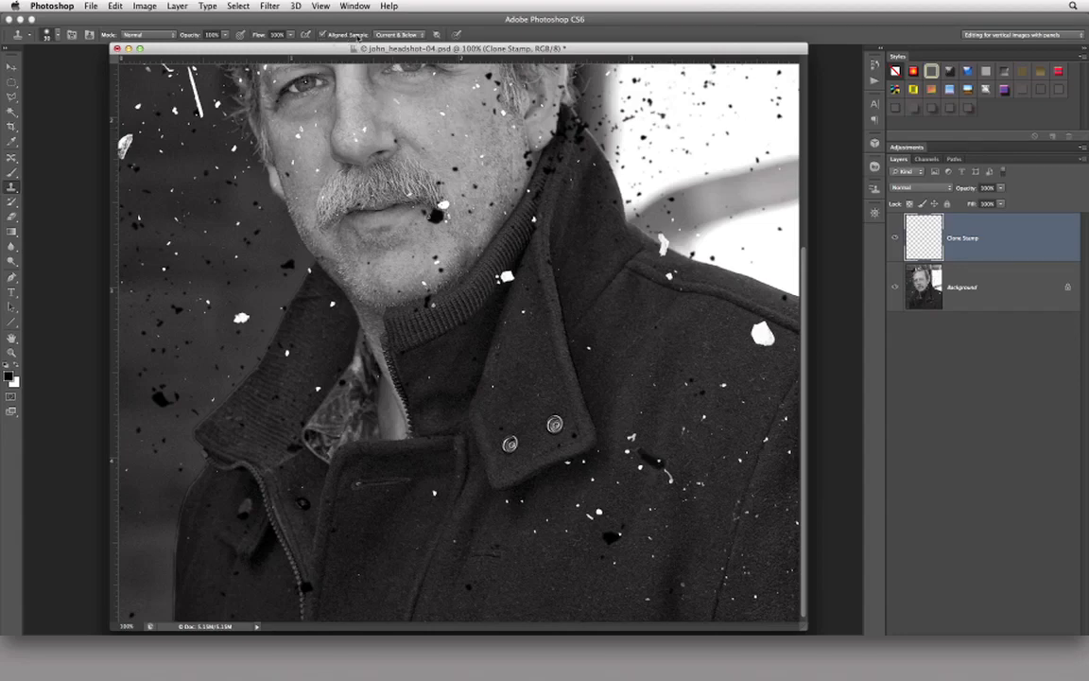
left_click(415, 38)
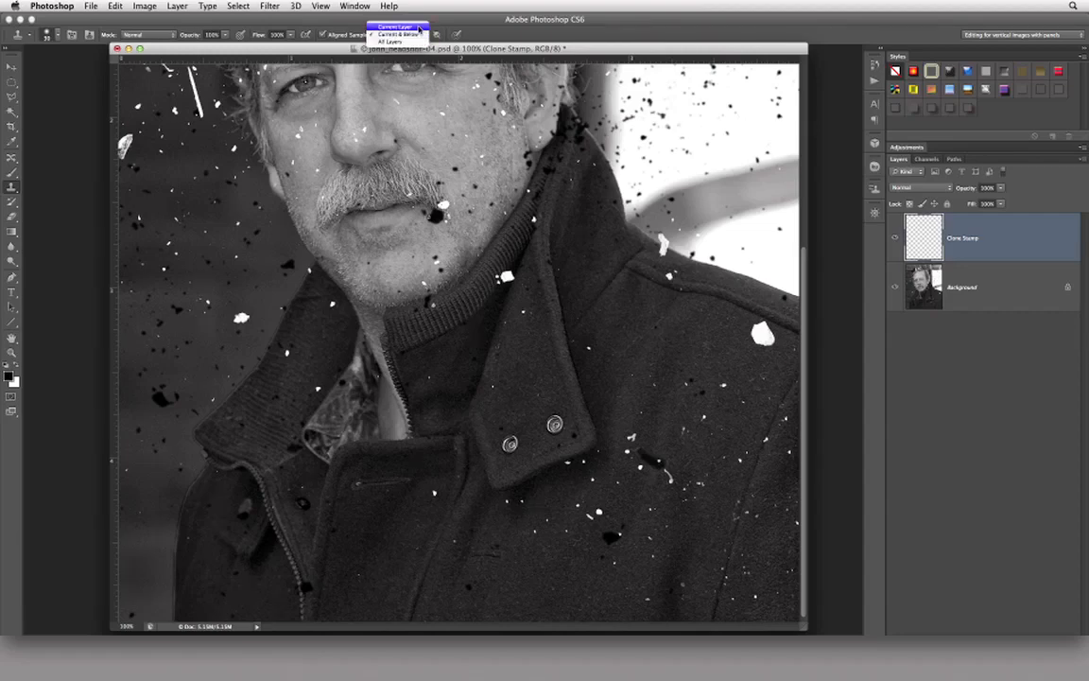
left_click(417, 28)
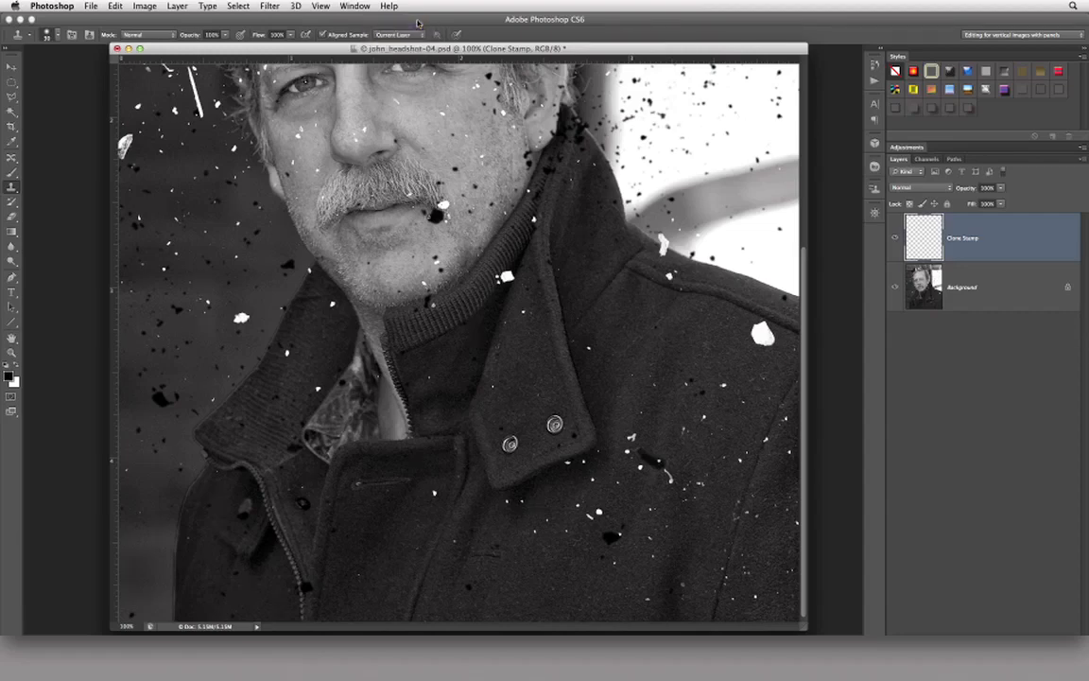
left_click(999, 287)
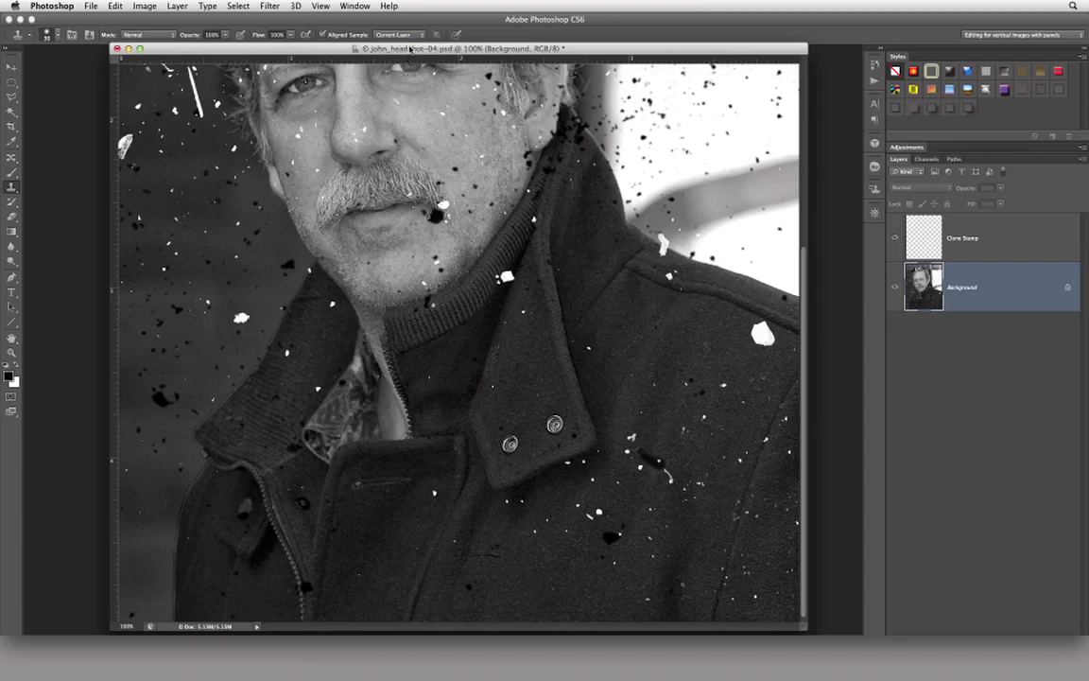
left_click(378, 35)
left_click(397, 42)
left_click(1013, 244)
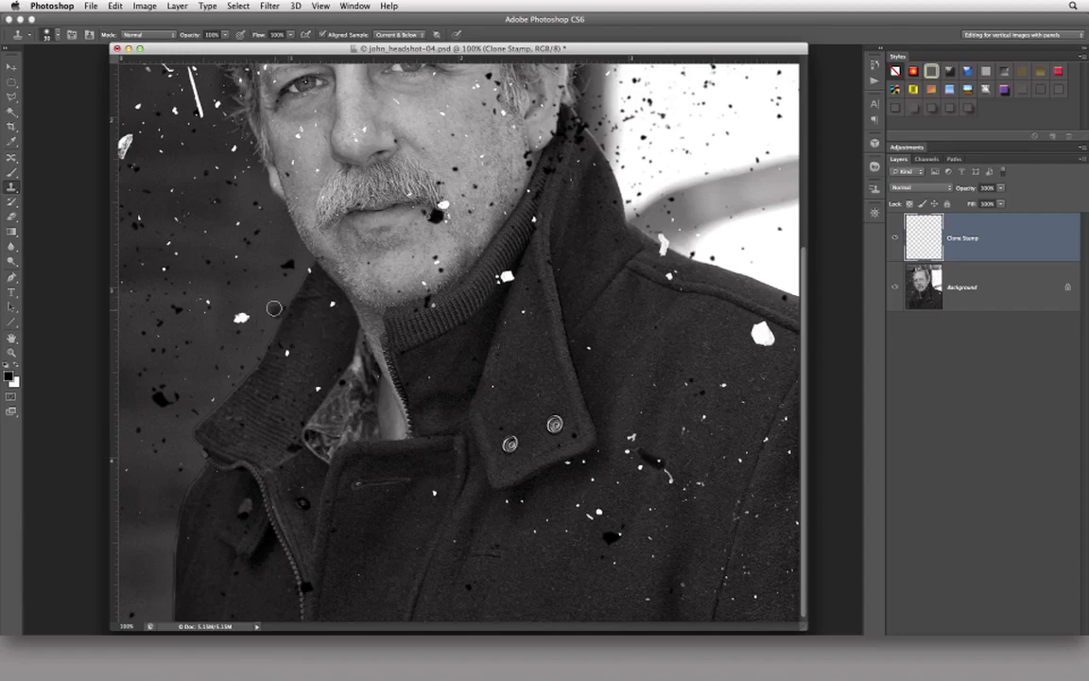
Reduce the Clone Stamp brush size to suit the large white speck in the dark background beside the coat collar
key("super+equal")
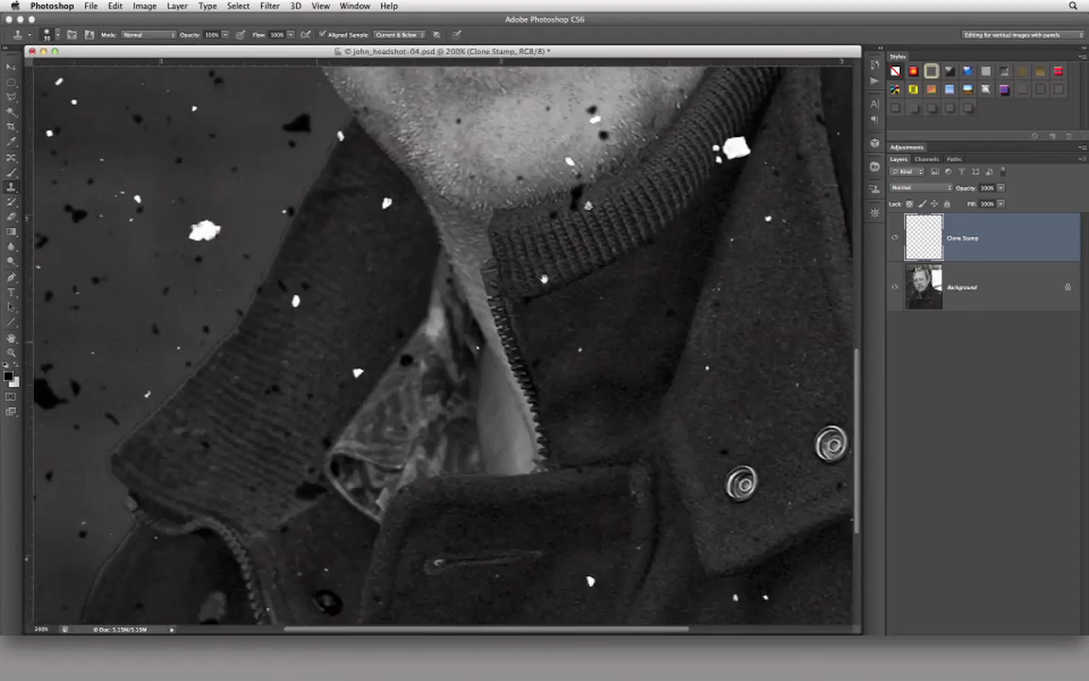
left_click_drag(543, 279, 620, 257)
left_click_drag(557, 240, 510, 364)
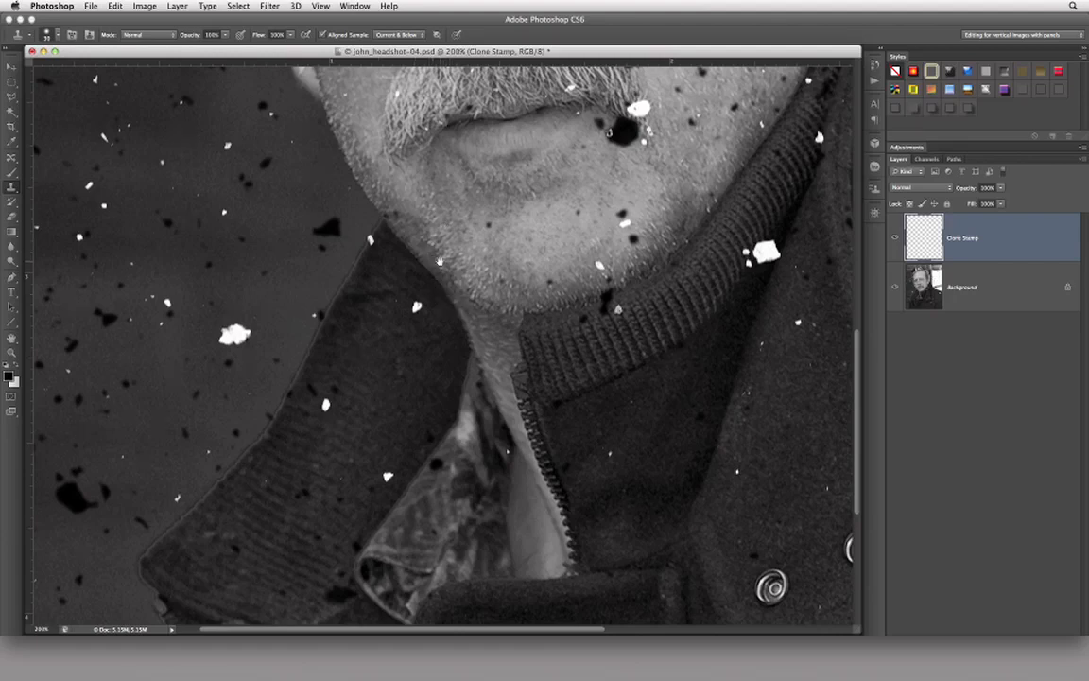
left_click_drag(581, 268, 626, 225)
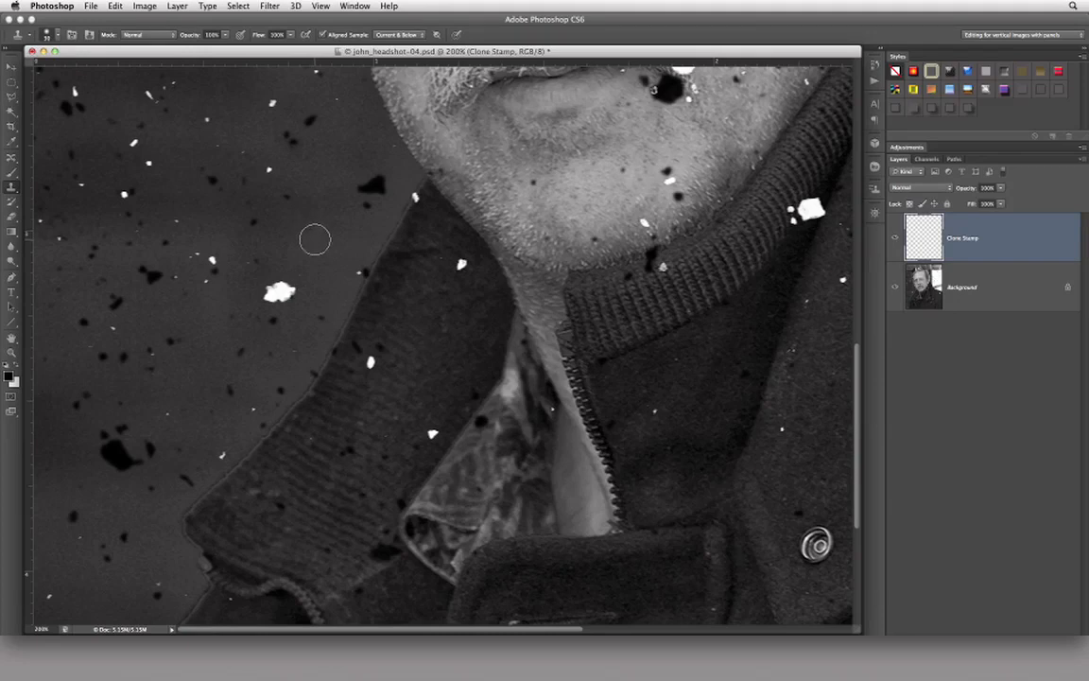
key("bracketleft")
key("bracketright")
key("bracketright")
key("bracketleft")
key("bracketleft")
key("bracketleft")
key("bracketleft")
key("bracketright")
key("bracketleft")
key("bracketright")
Clone clean nearby background over the large white speck beside the coat collar
left_click(300, 262, "alt")
left_click(316, 271, "alt")
mouse_move(293, 287)
left_mouse_down()
mouse_move(291, 296)
mouse_move(280, 281)
left_mouse_up()
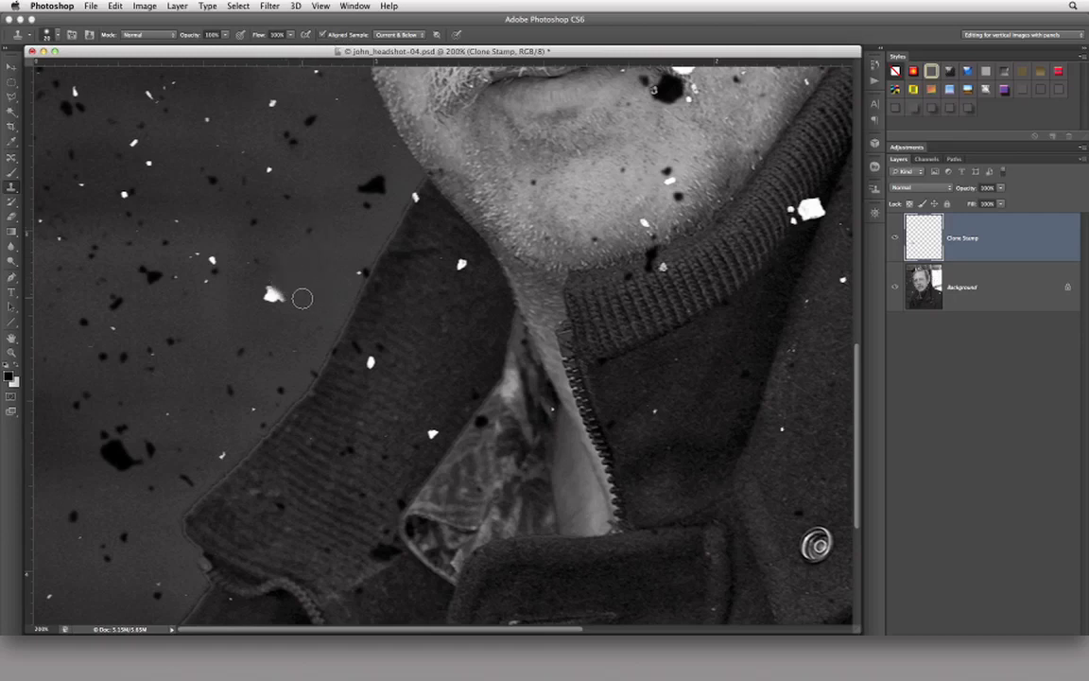
left_click(243, 294, "alt")
mouse_move(256, 292)
left_mouse_down()
mouse_move(265, 290)
mouse_move(266, 304)
mouse_move(280, 294)
left_mouse_up()
left_click(248, 311, "alt")
left_click(275, 316, "alt")
left_click(301, 278, "alt")
Add another empty layer on top and name it Healing Brush
left_click(1052, 630)
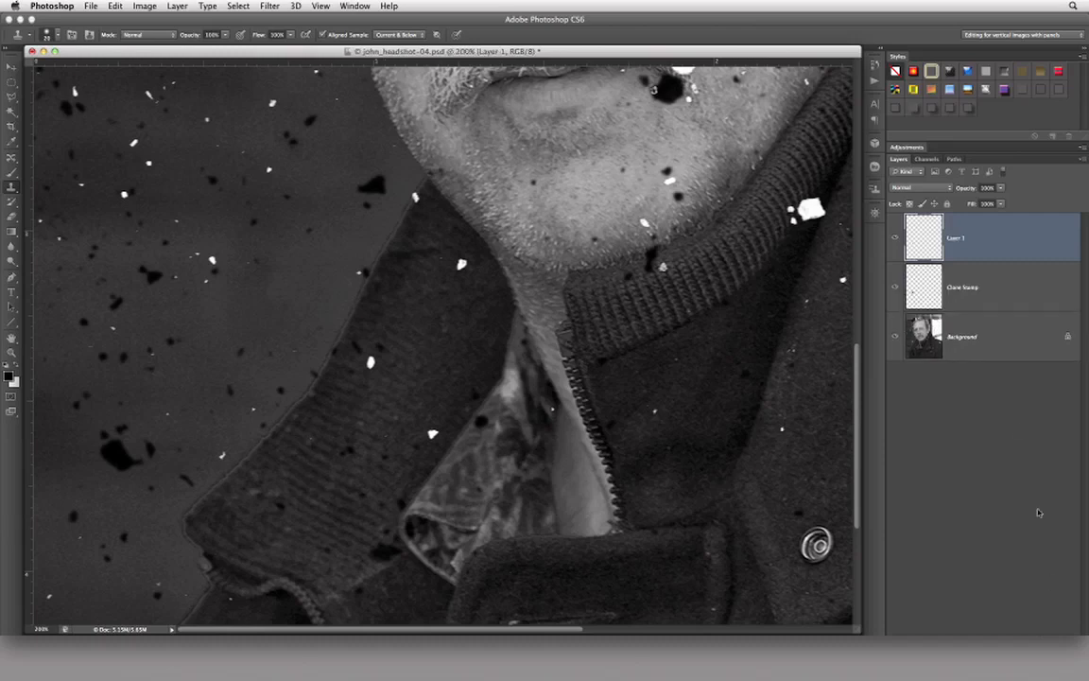
double_click(956, 239)
type("Healing Brush")
key("Return")
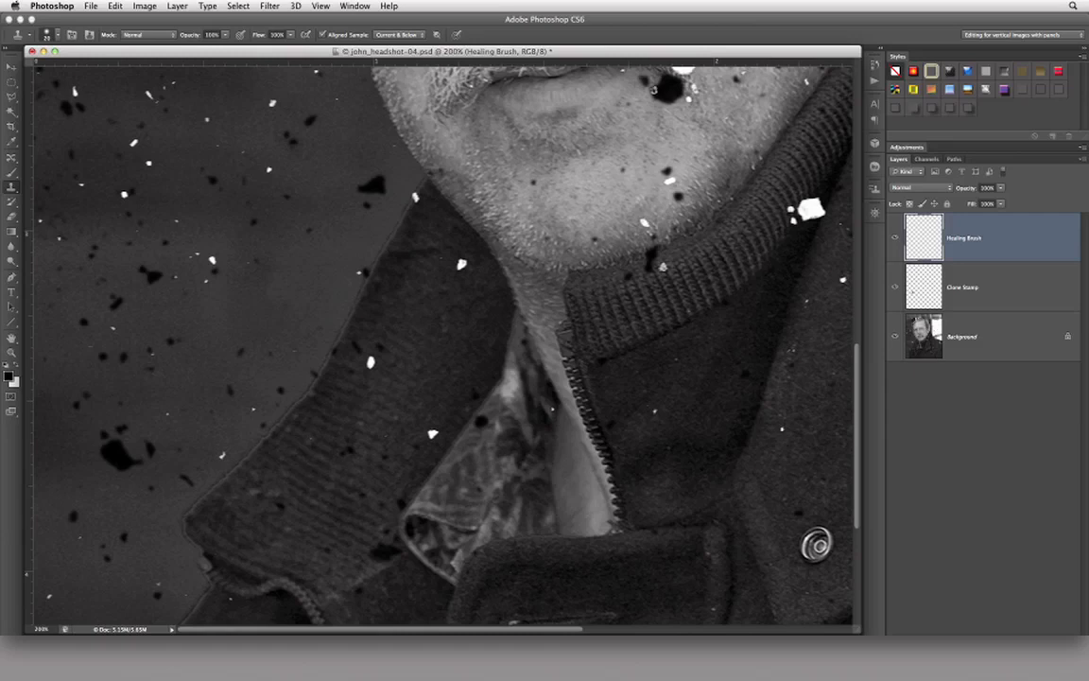
Heal the background area beside the collar with the Healing Brush, sampling clean texture nearby, and undo the stroke on the coat's white speck
left_click(11, 156)
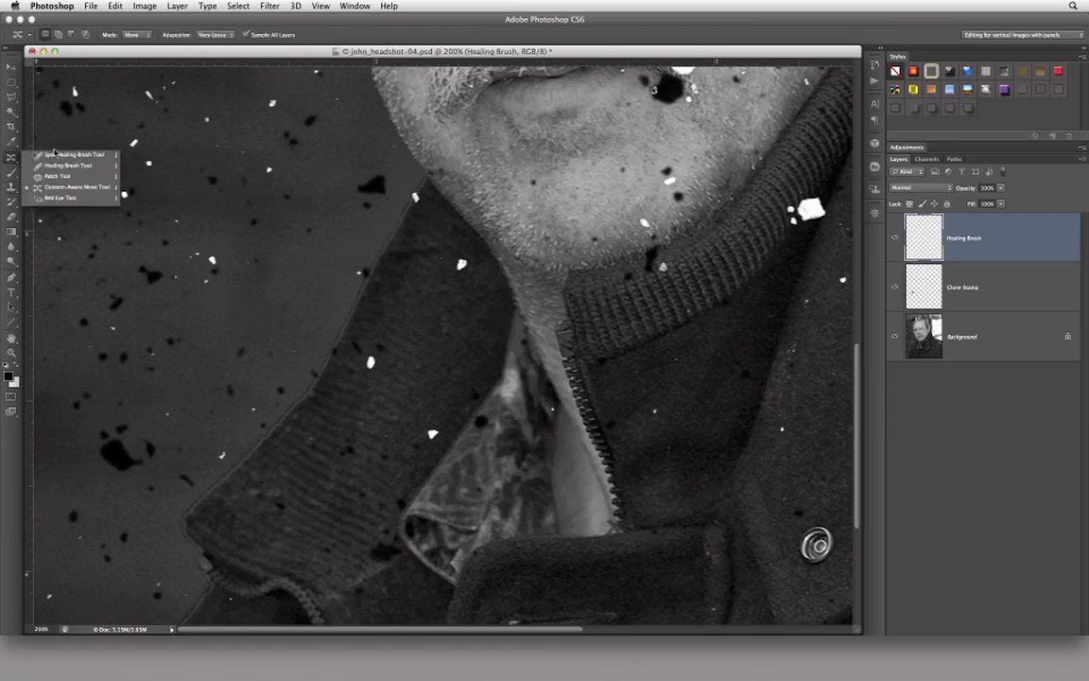
left_click(62, 152)
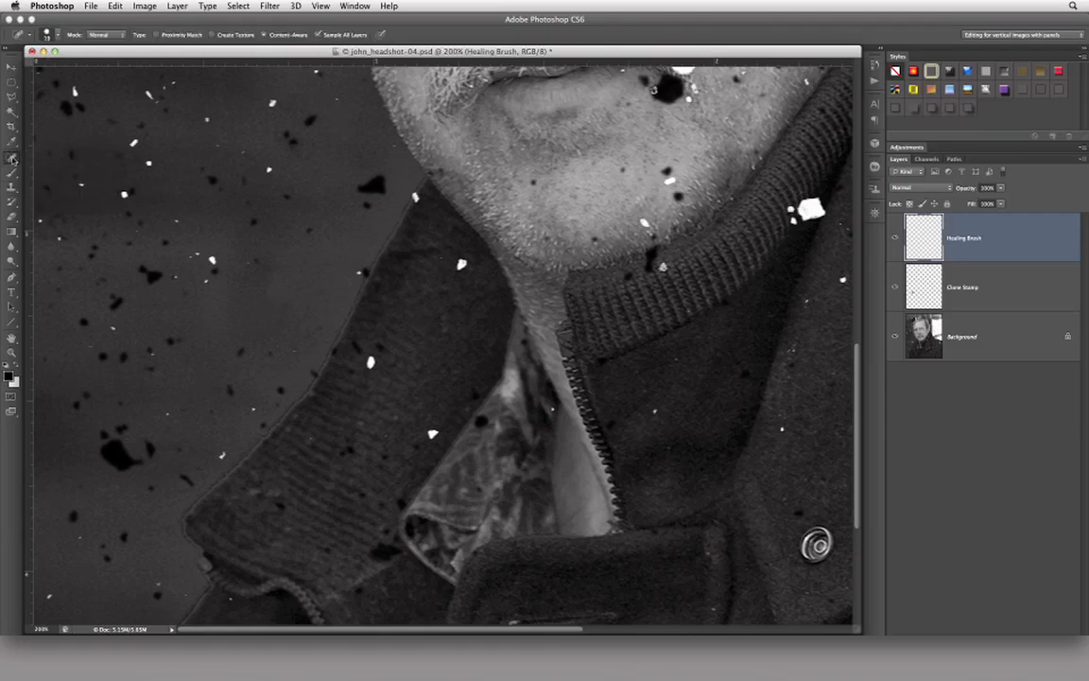
left_click(12, 159)
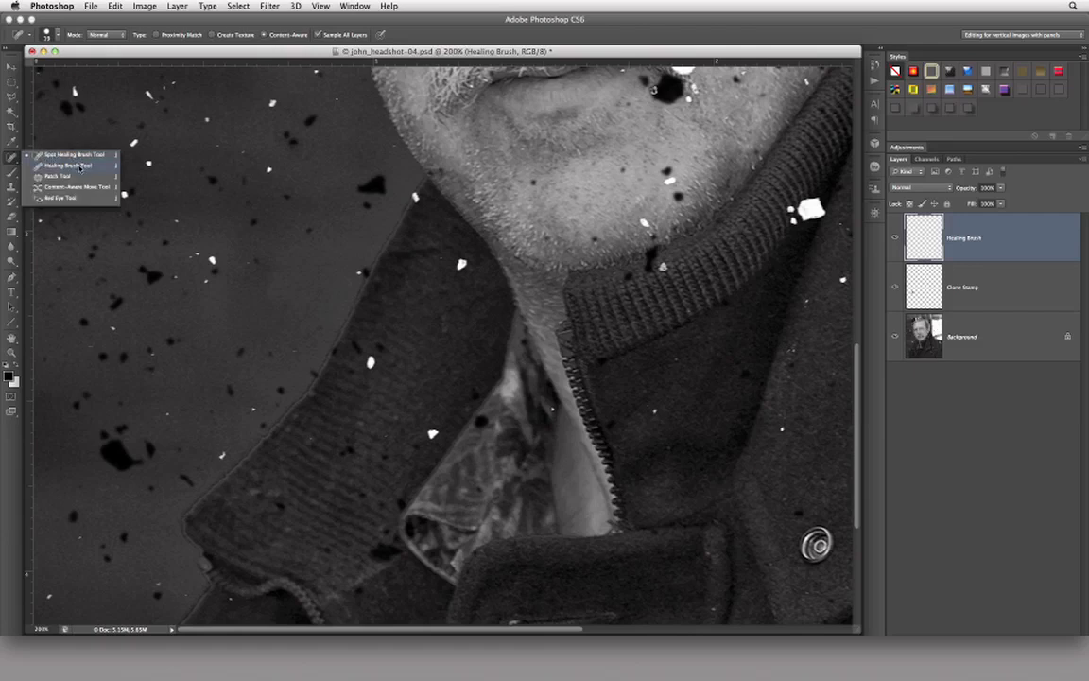
left_click(82, 168)
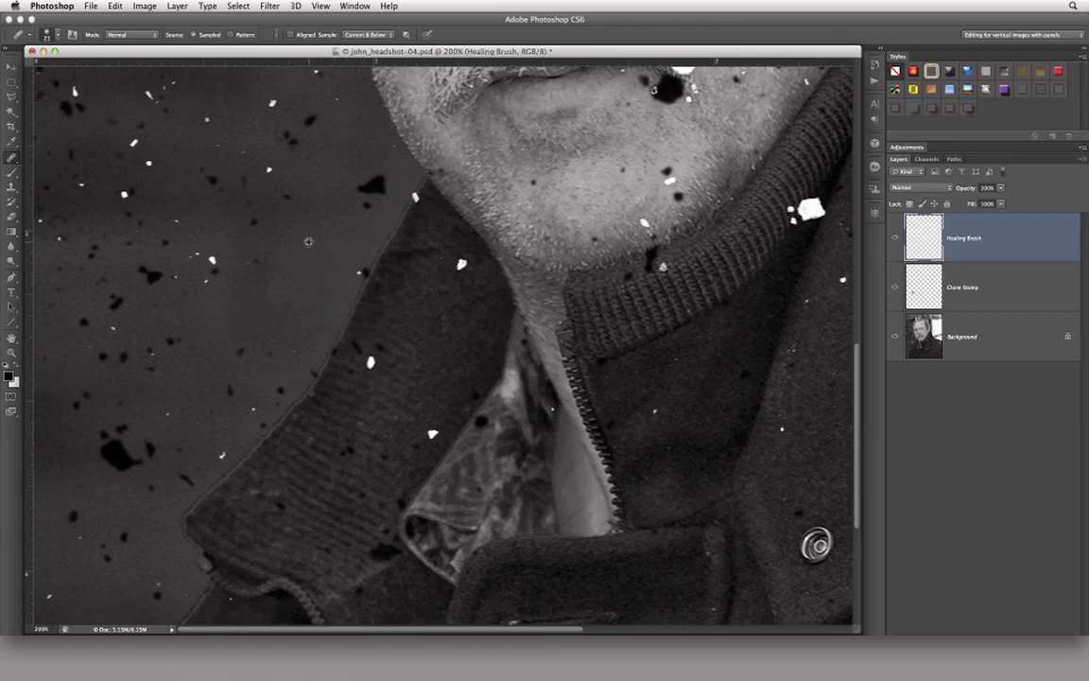
left_click(301, 236, "alt")
mouse_move(278, 248)
left_mouse_down()
mouse_move(273, 273)
mouse_move(312, 256)
mouse_move(317, 265)
left_mouse_up()
left_click(336, 246, "alt")
left_click_drag(272, 285, 302, 270)
left_click(372, 360)
key("super+z")
Switch to the Spot Healing Brush and add a new top layer named Spot Healing Brush
left_click(11, 158)
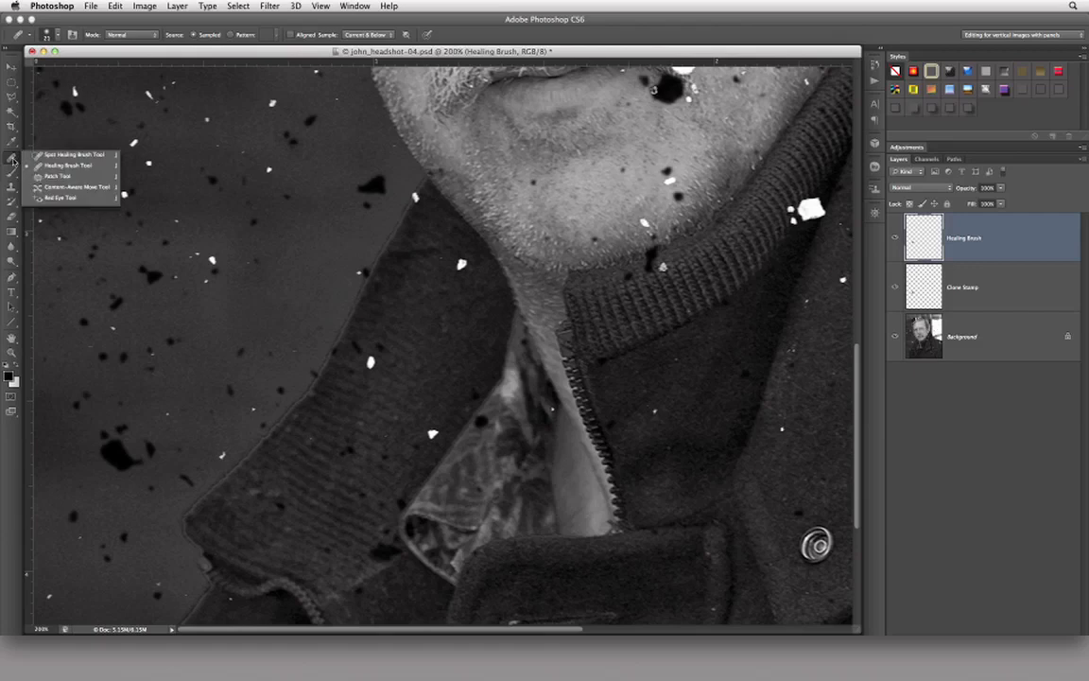
left_click(47, 156)
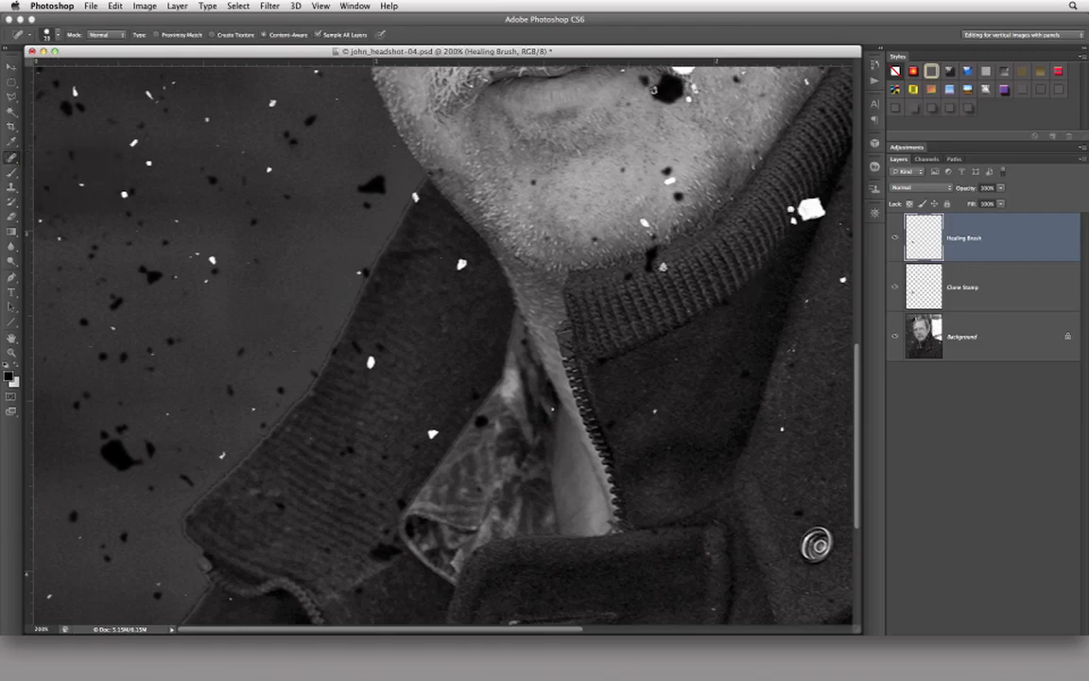
key("super+alt+shift+n")
double_click(957, 238)
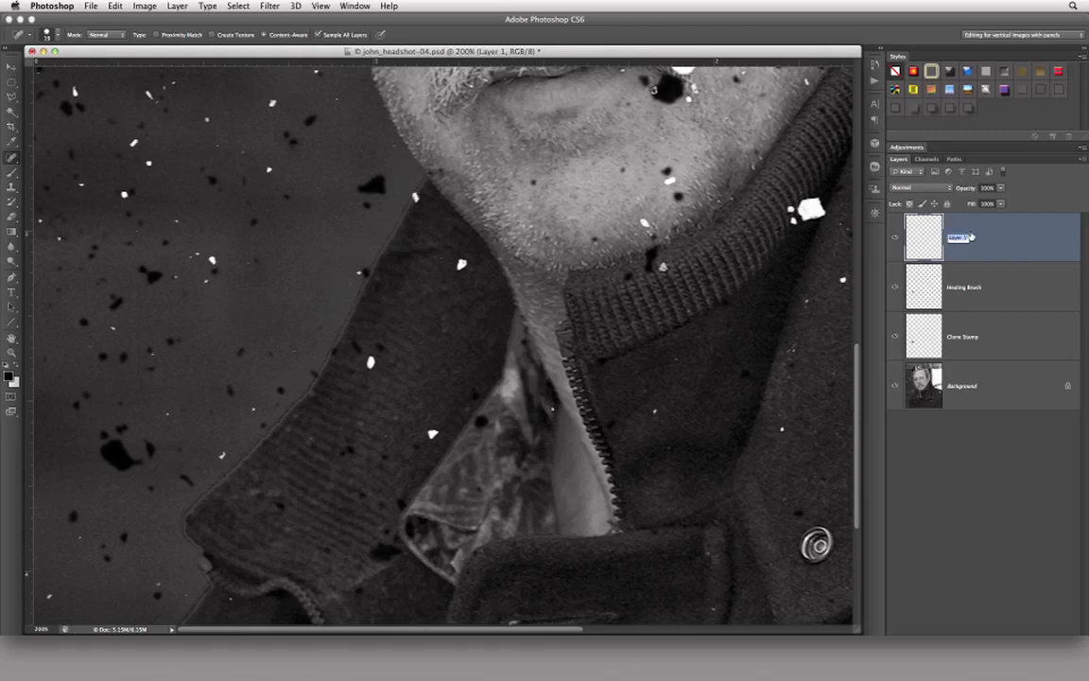
type("Spot Healing Brush")
key("Return")
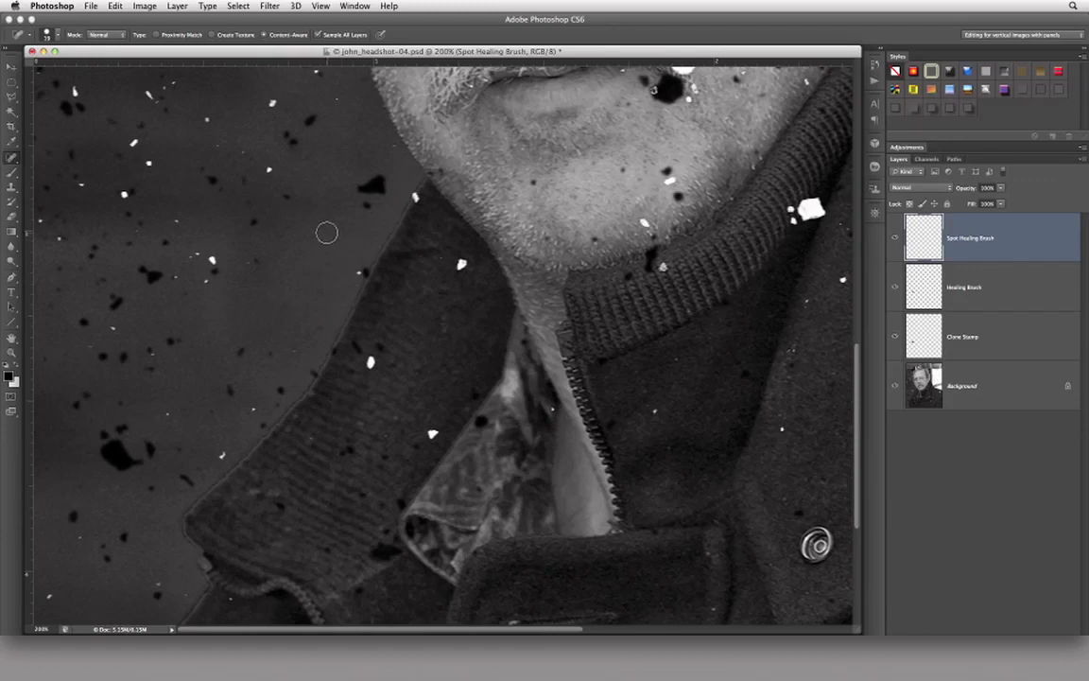
Shrink the Spot Healing Brush and heal scattered small specks across the dark background beside the face and collar
key("bracketleft")
key("bracketleft")
left_click(337, 98)
left_click(287, 197)
left_click_drag(295, 352, 294, 344)
left_click(311, 328)
left_click(213, 259)
left_click(388, 145)
left_click(217, 146)
left_click_drag(210, 115, 205, 121)
Use the Patch tool on the Background layer to repair the specks on the upper part of the coat collar's outer edge
left_click(14, 158)
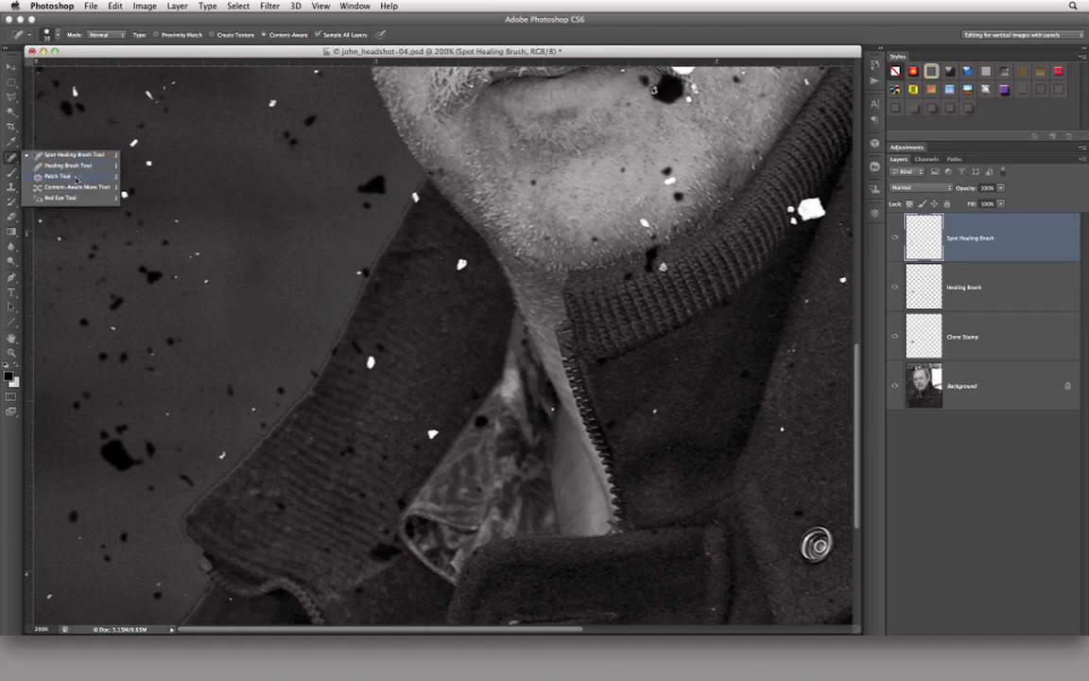
left_click(58, 176)
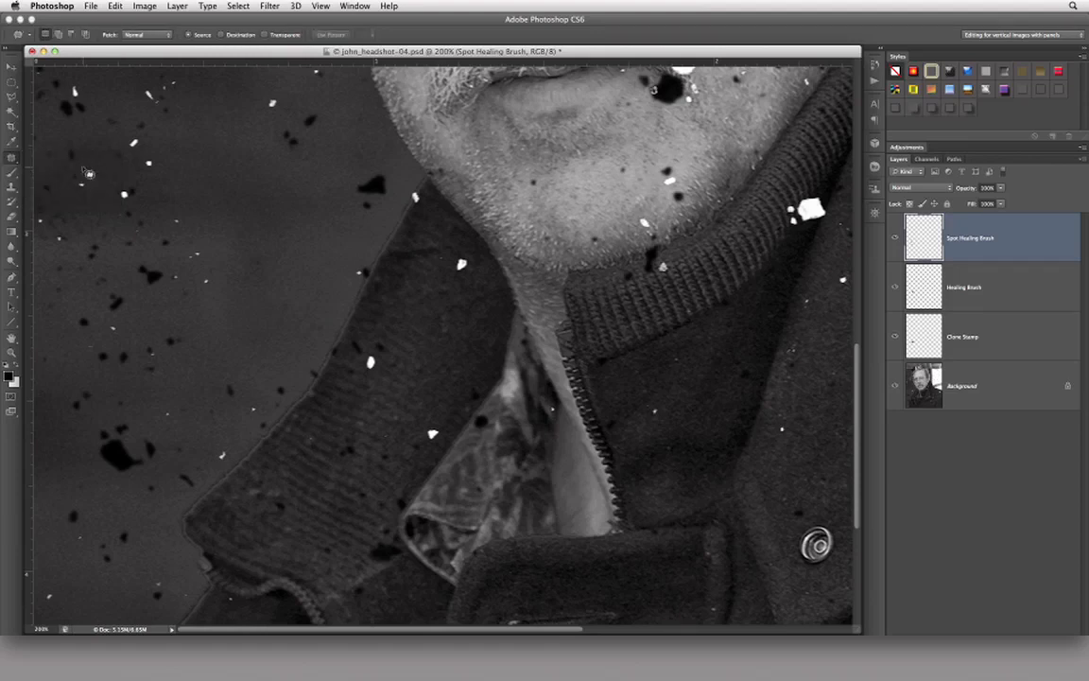
left_click(983, 390)
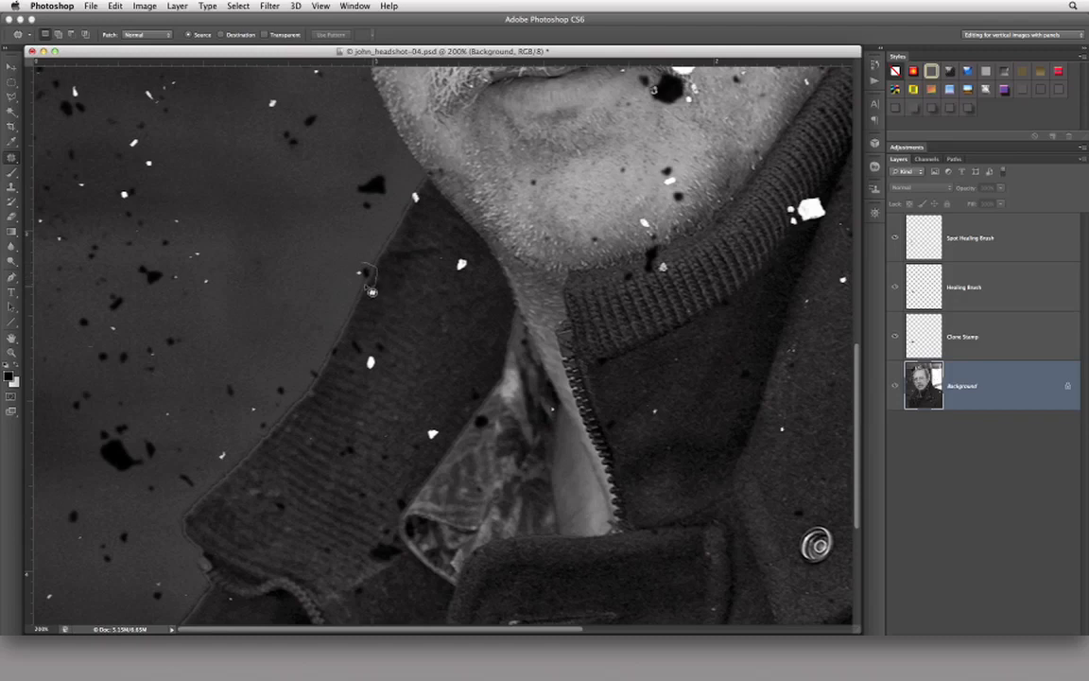
left_click_drag(366, 270, 363, 268)
left_click_drag(369, 286, 358, 301)
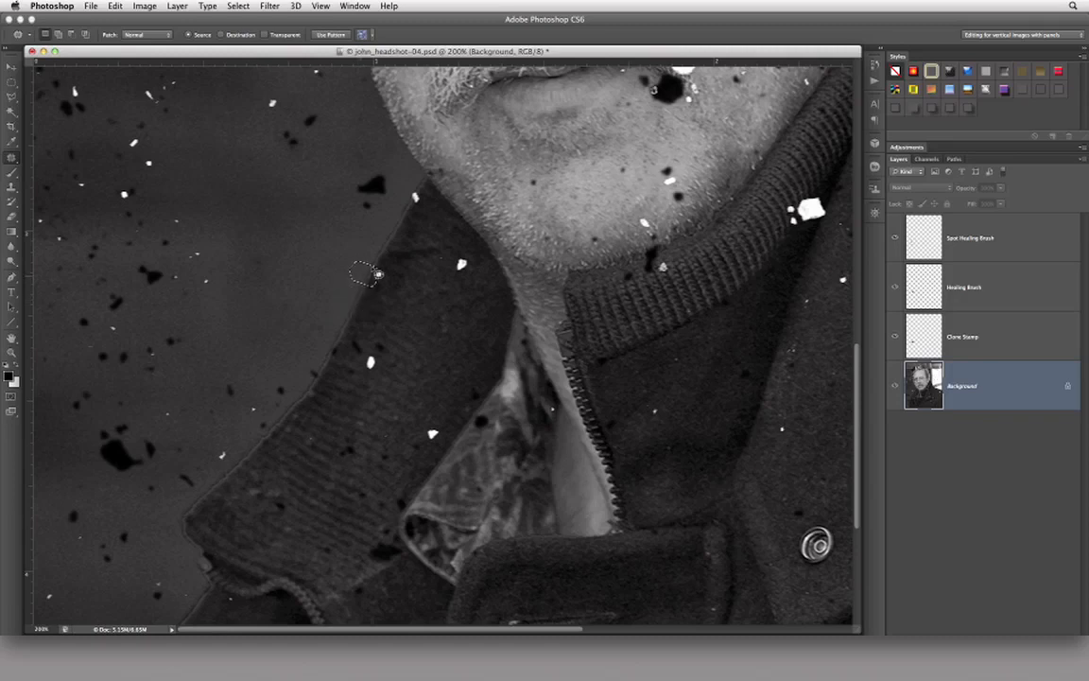
key("super+d")
Patch the blemish lower on the collar's outer edge and the white speck where the collar meets the jaw
mouse_move(317, 361)
left_mouse_down()
mouse_move(326, 378)
mouse_move(310, 379)
mouse_move(306, 365)
mouse_move(323, 379)
mouse_move(325, 322)
left_mouse_up()
key("ctrl+d")
mouse_move(416, 183)
left_mouse_down()
mouse_move(421, 201)
mouse_move(369, 196)
left_mouse_up()
key("super+d")
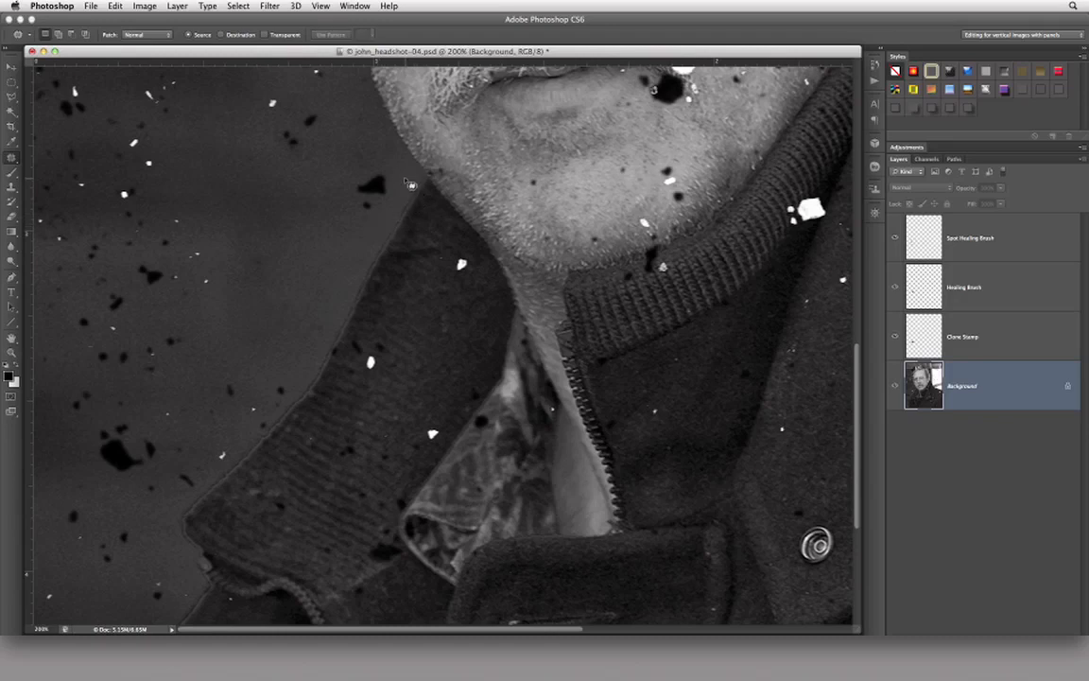
Patch the large black spot beside the jaw and the cluster of black specks above it with clean background
mouse_move(382, 168)
left_mouse_down()
mouse_move(355, 189)
mouse_move(364, 209)
mouse_move(378, 209)
mouse_move(391, 198)
mouse_move(382, 168)
mouse_move(300, 178)
left_mouse_up()
key("super+d")
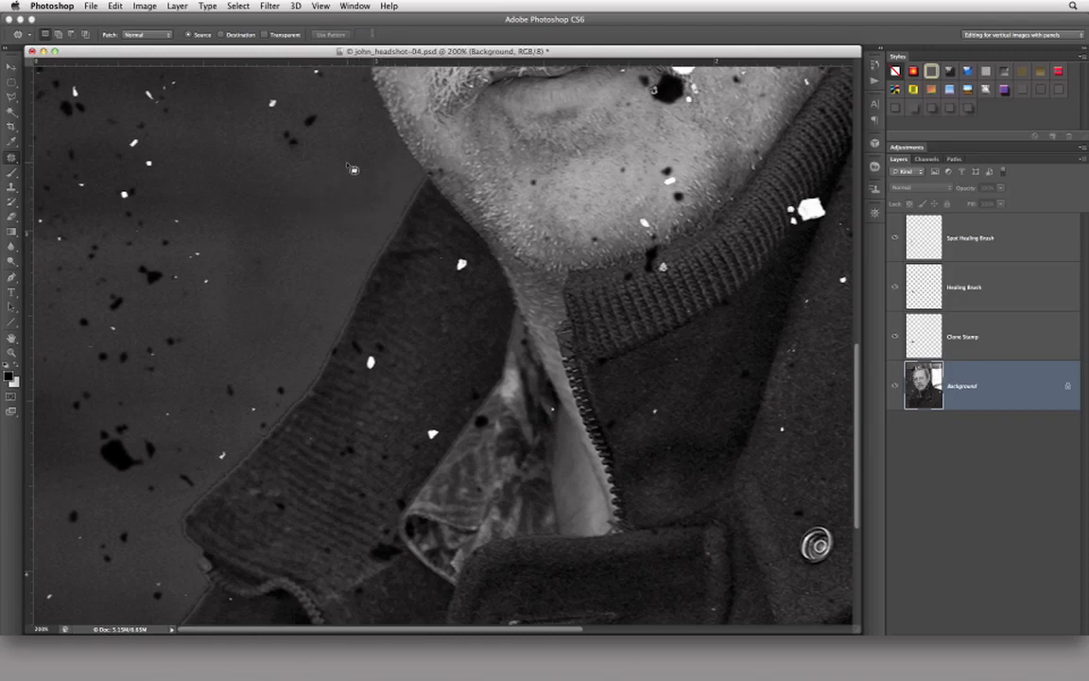
mouse_move(314, 137)
left_mouse_down()
mouse_move(307, 114)
mouse_move(292, 152)
mouse_move(312, 141)
left_mouse_up()
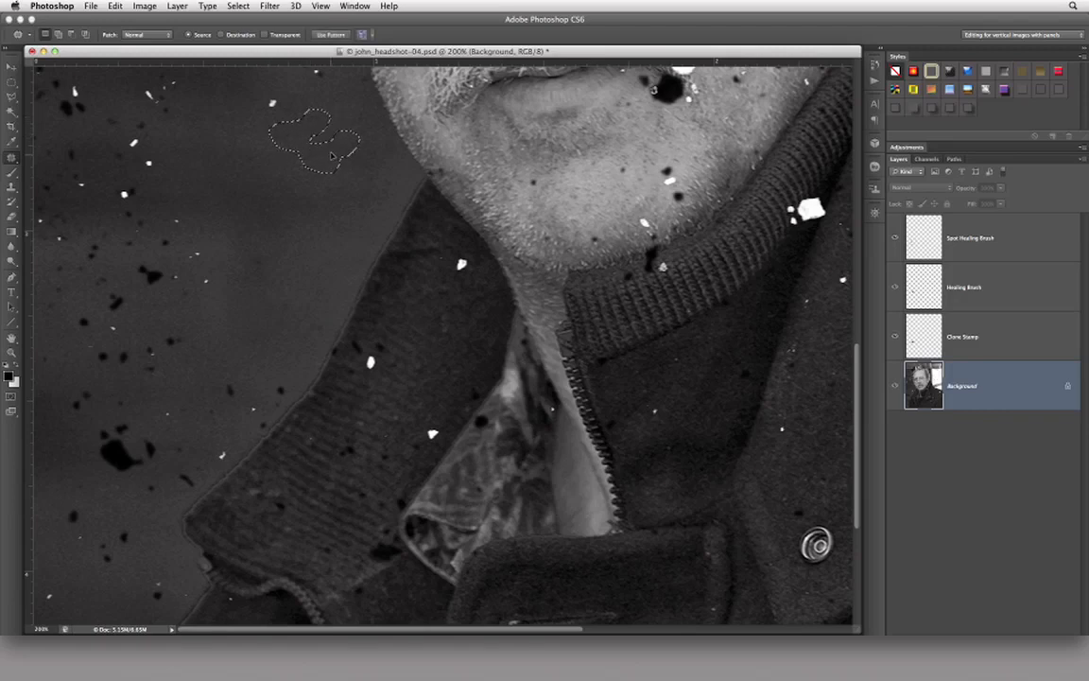
Patch the small white speck on the dark background beside the jaw with clean background from nearby
key("super+d")
mouse_move(278, 93)
left_mouse_down()
mouse_move(288, 99)
mouse_move(279, 92)
left_mouse_up()
left_click_drag(274, 103, 242, 110)
key("super+d")
Patch the dark speck on the cheek below the eye and the white specks on the nose with clean skin
left_click_drag(693, 225, 378, 275)
left_click_drag(747, 254, 576, 399)
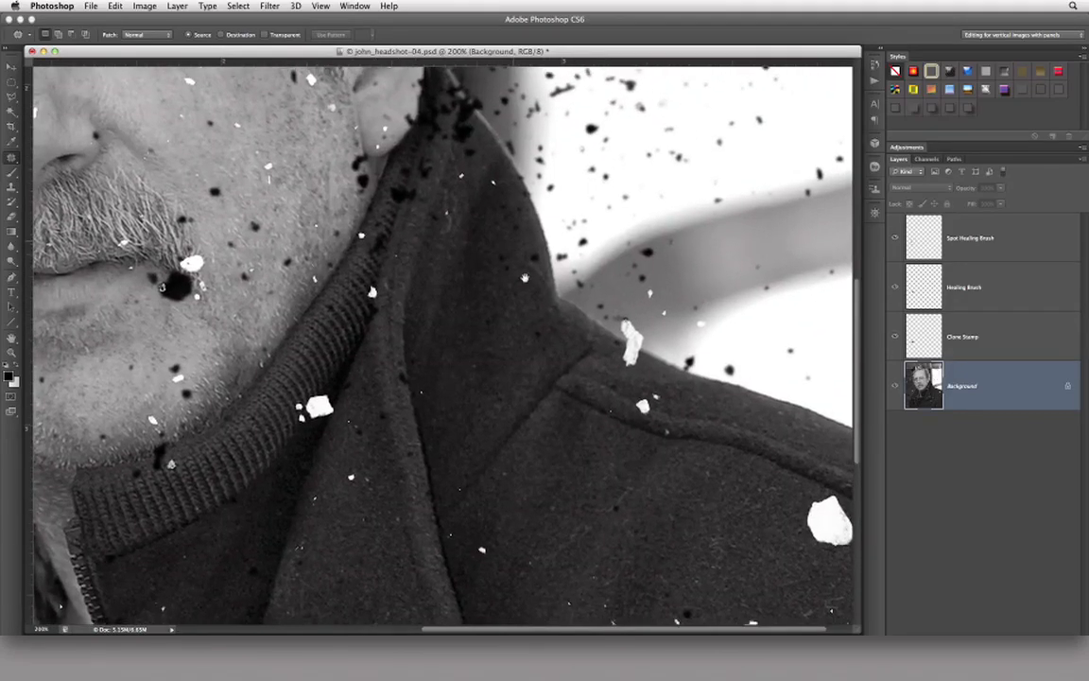
left_click_drag(524, 278, 523, 241)
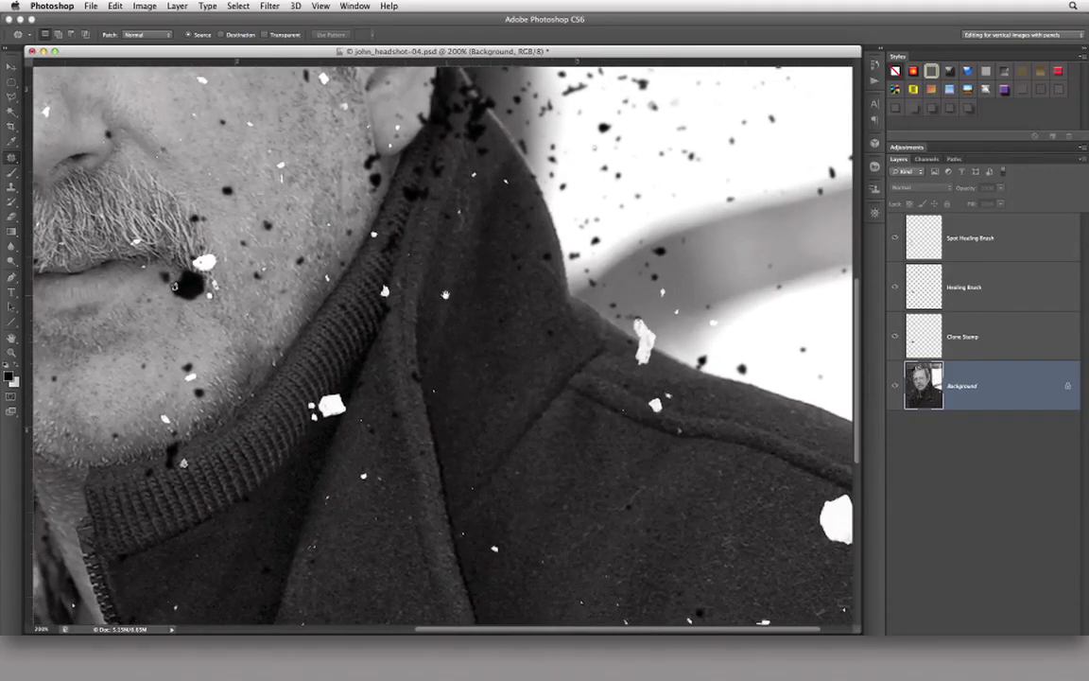
left_click_drag(325, 253, 677, 443)
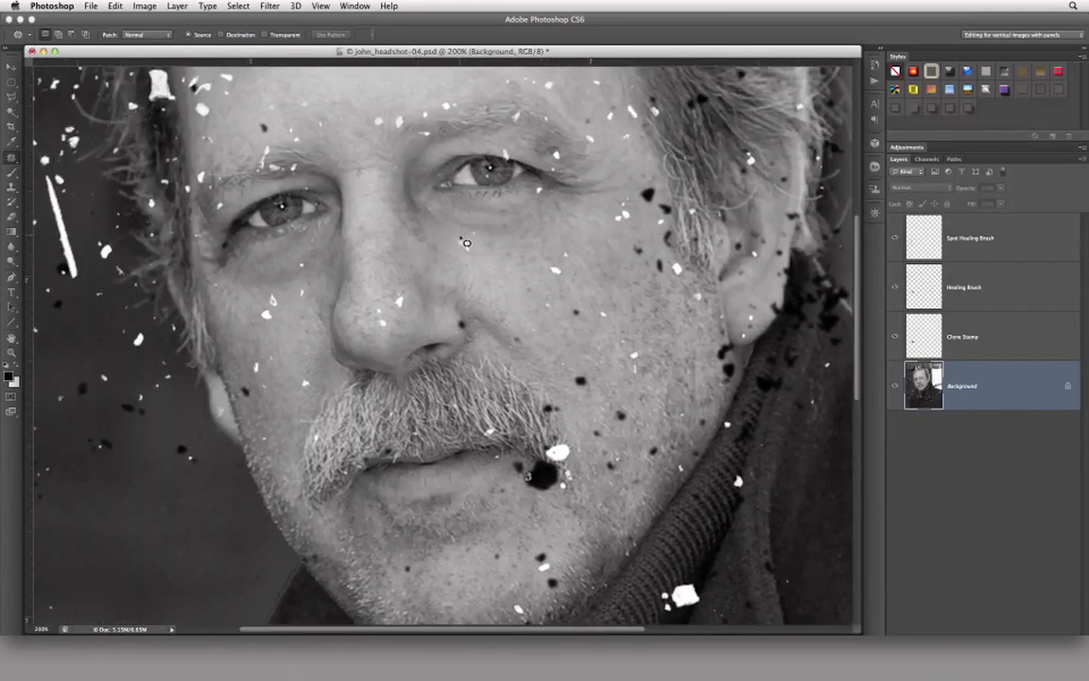
mouse_move(456, 235)
left_mouse_down()
mouse_move(492, 260)
mouse_move(474, 225)
left_mouse_up()
key("super+d")
key("super+d")
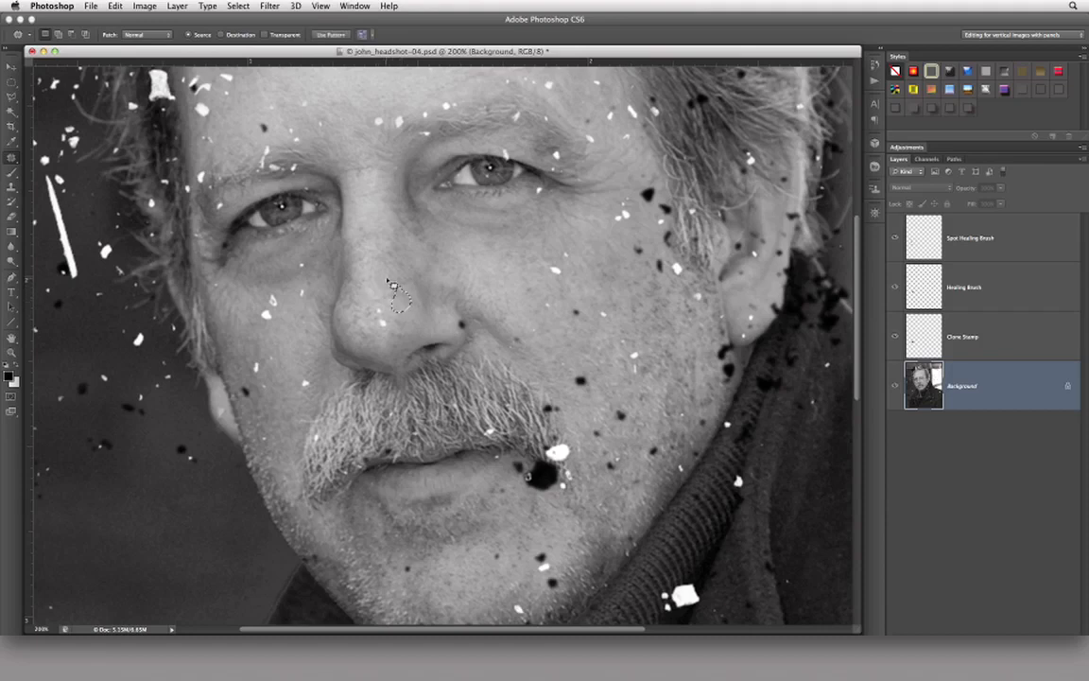
mouse_move(380, 323)
left_mouse_down()
mouse_move(382, 311)
mouse_move(411, 317)
left_mouse_up()
key("super+d")
Patch the two white specks on the cheek beside the nose using clean neighbouring skin
mouse_move(298, 300)
left_mouse_down()
mouse_move(304, 291)
mouse_move(291, 322)
mouse_move(305, 268)
mouse_move(280, 275)
mouse_move(257, 305)
mouse_move(264, 323)
mouse_move(284, 307)
mouse_move(272, 288)
mouse_move(308, 298)
mouse_move(273, 299)
left_mouse_up()
key("super+d")
key("super+d")
key("super+d")
mouse_move(274, 308)
left_mouse_down()
mouse_move(295, 292)
mouse_move(299, 302)
left_mouse_up()
key("super+d")
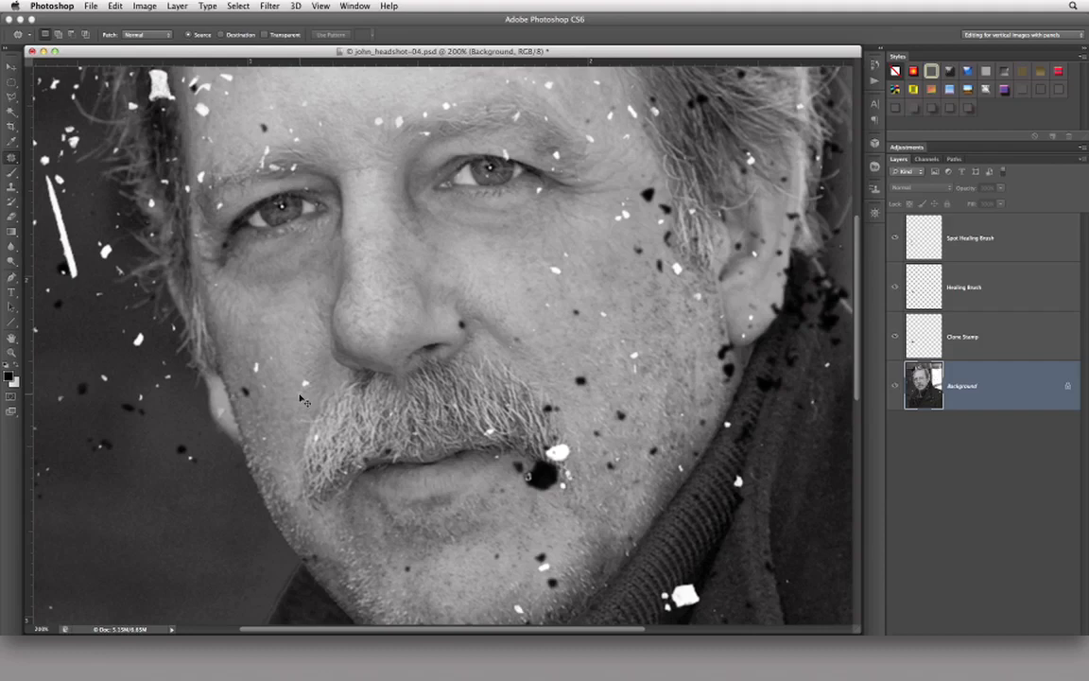
Close the speckled black-and-white portrait document without saving its changes
key("super+minus")
key("super+minus")
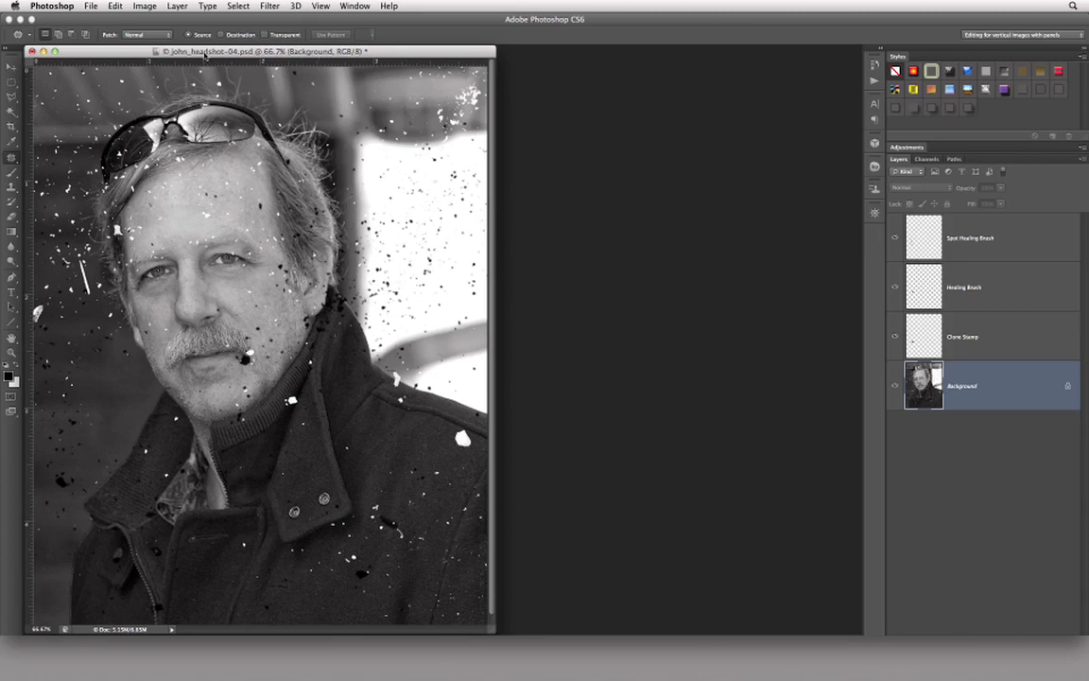
left_click_drag(205, 55, 343, 53)
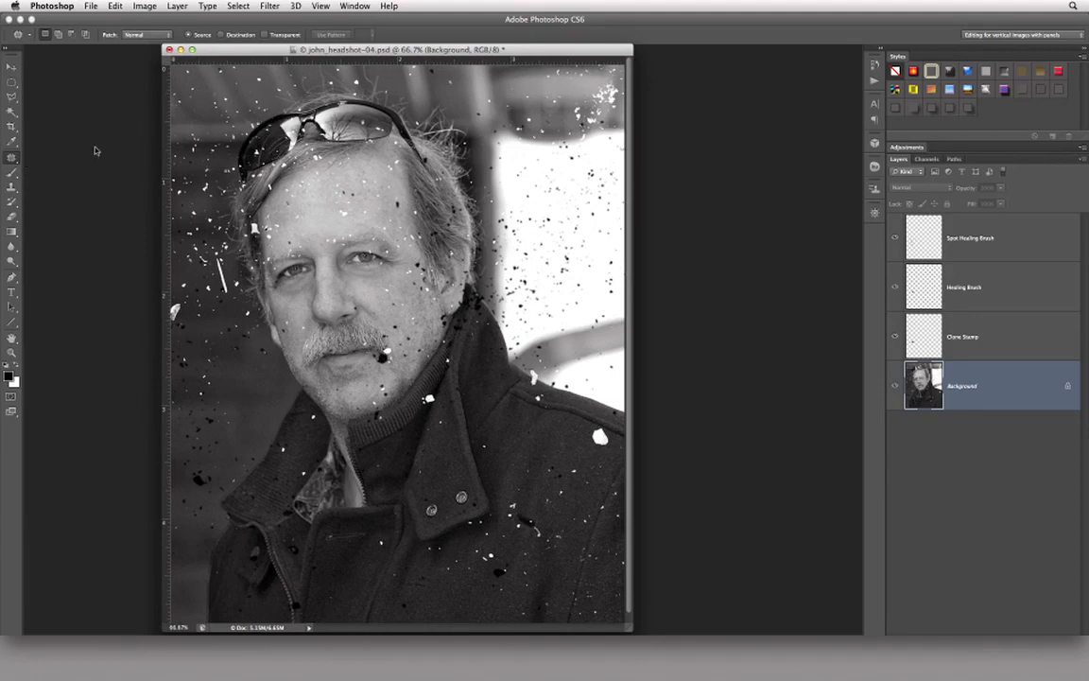
left_click(168, 52)
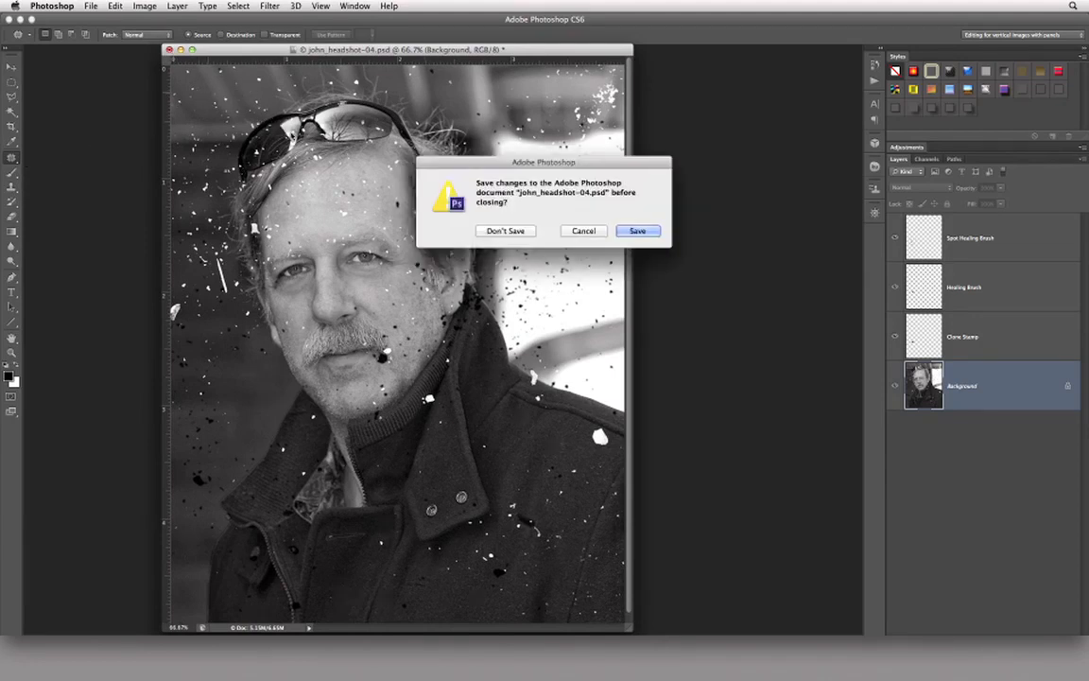
left_click(449, 210)
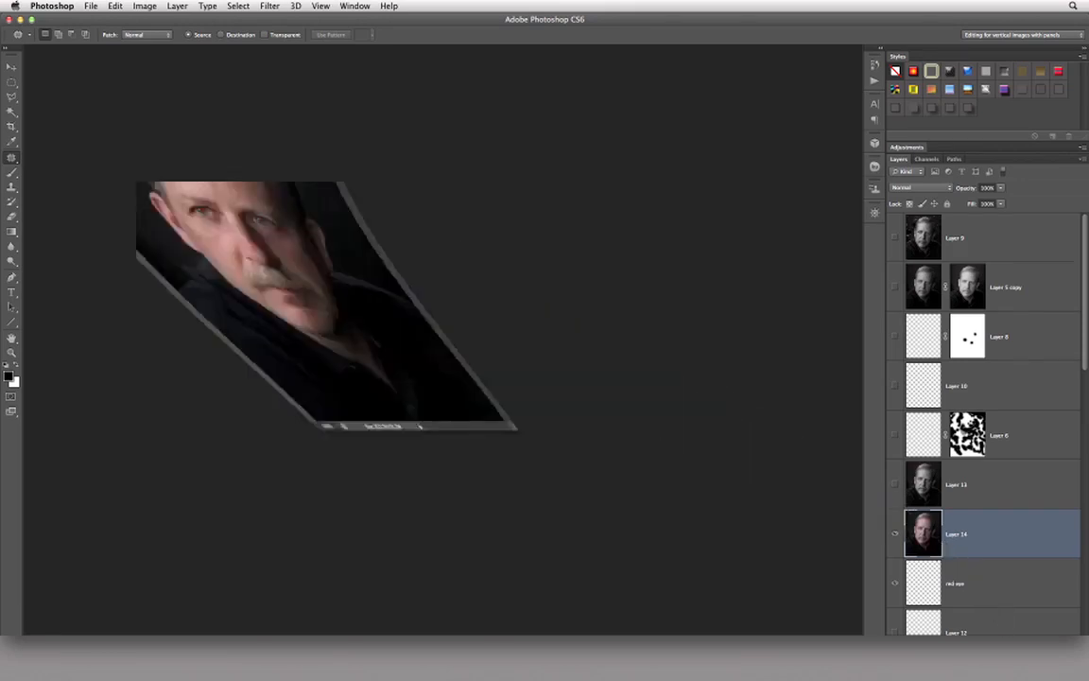
Enlarge the redEye.psd window to show the whole portrait with space around it and centre it in the workspace
left_click_drag(343, 76, 482, 107)
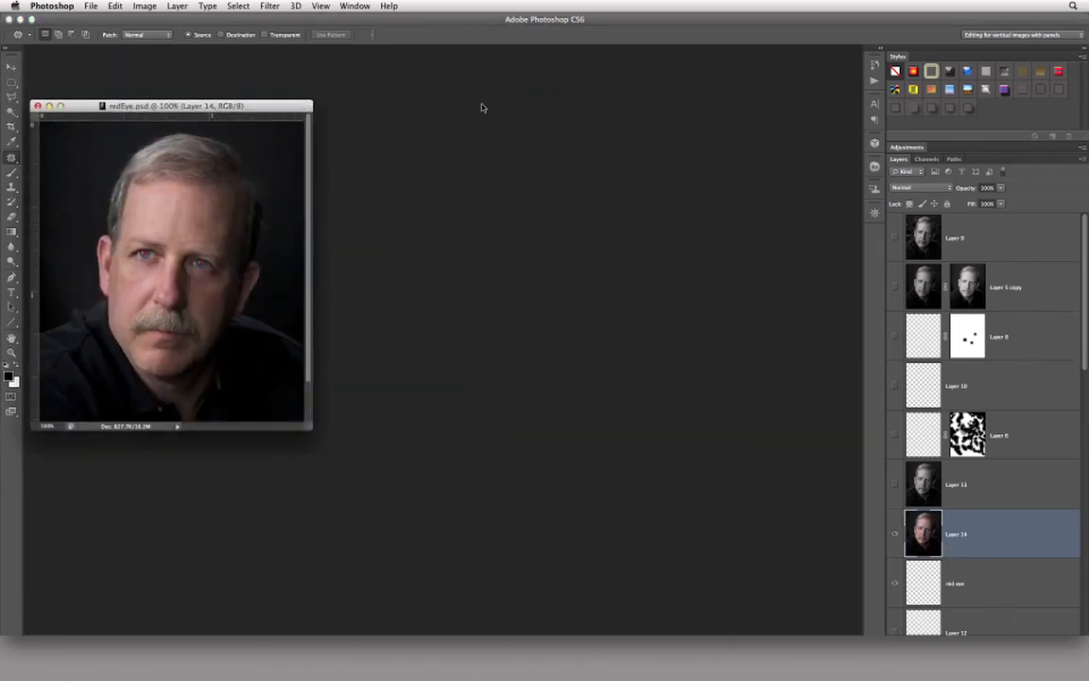
left_click_drag(299, 106, 300, 69)
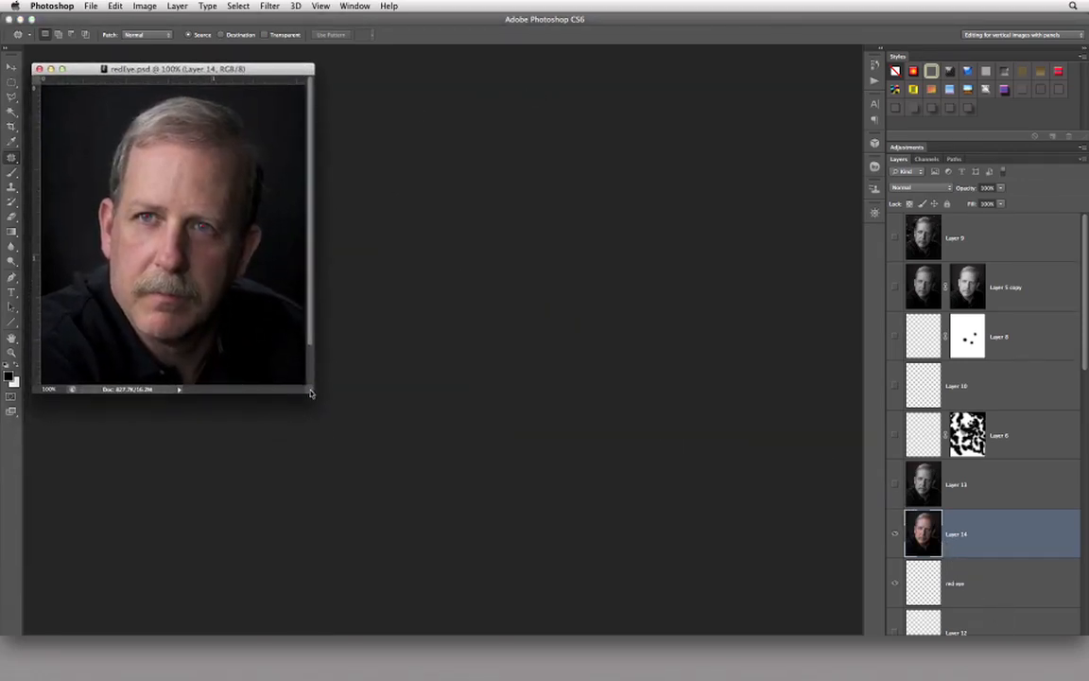
left_click_drag(315, 390, 523, 510)
left_click_drag(450, 75, 609, 88)
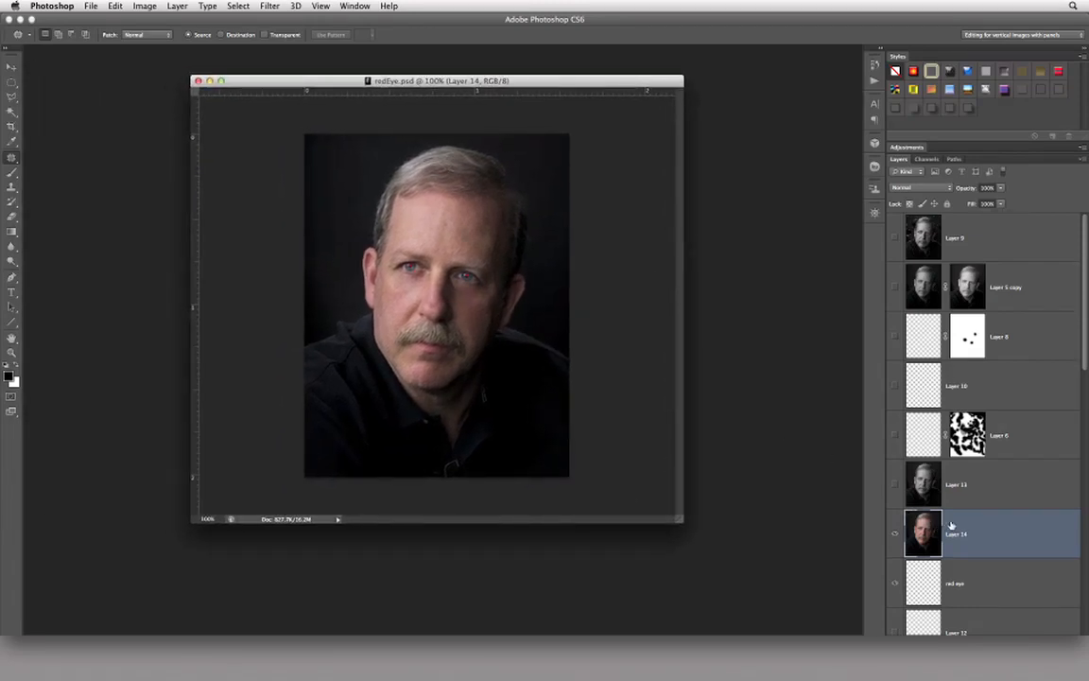
Display the colour channels of redEye.psd and shift its document window nearer the tools
scroll(1082, 427, "down", 5)
left_click_drag(1082, 427, 969, 232)
left_click(917, 163)
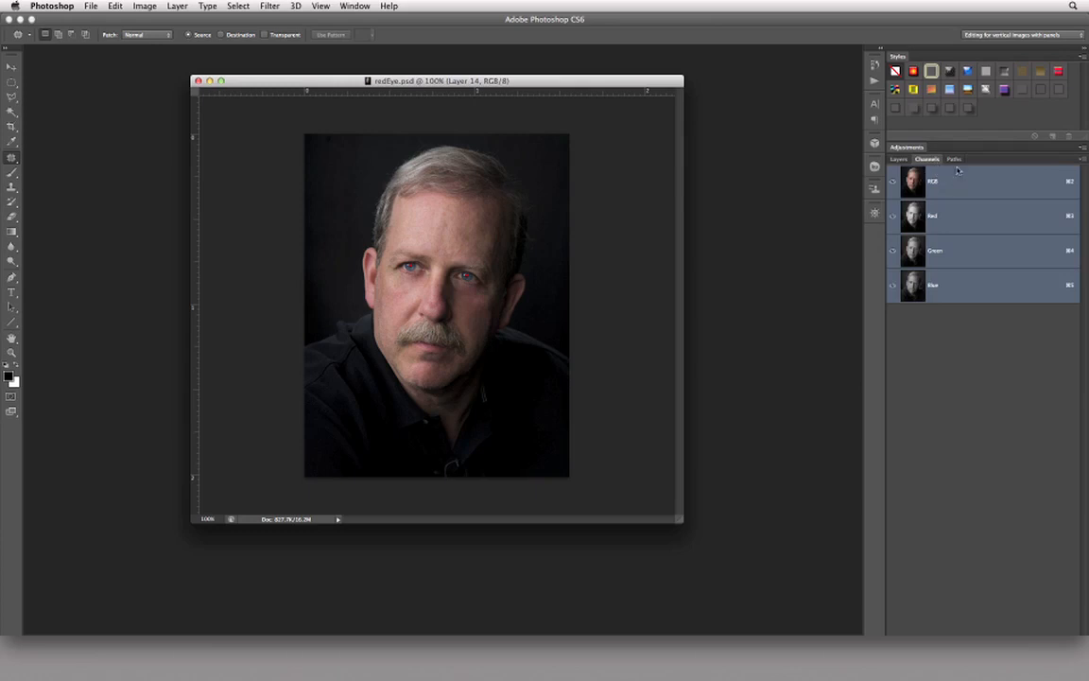
left_click_drag(310, 82, 218, 102)
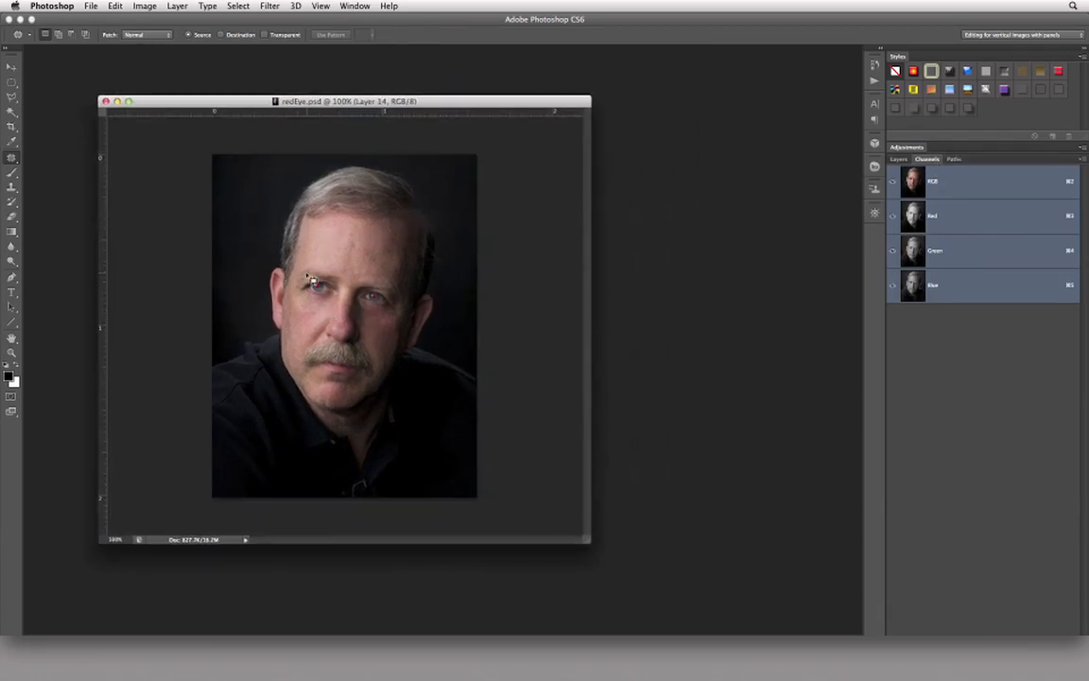
Remove the red from both pupils in the redEye.psd portrait with the Red Eye tool
left_click(14, 161)
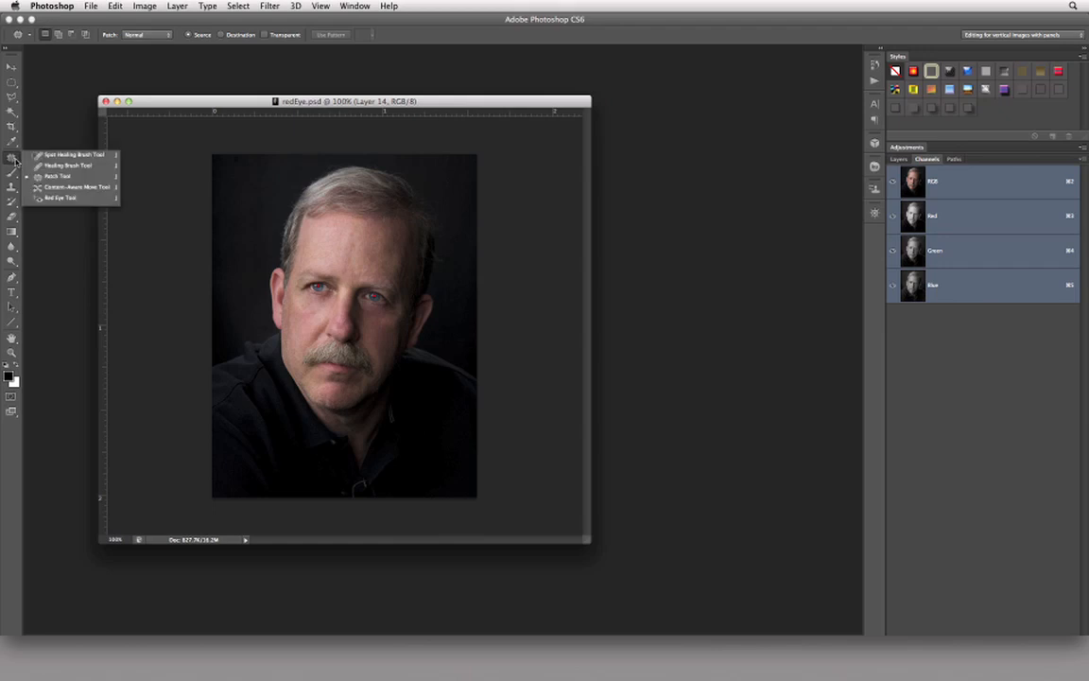
left_click(76, 184)
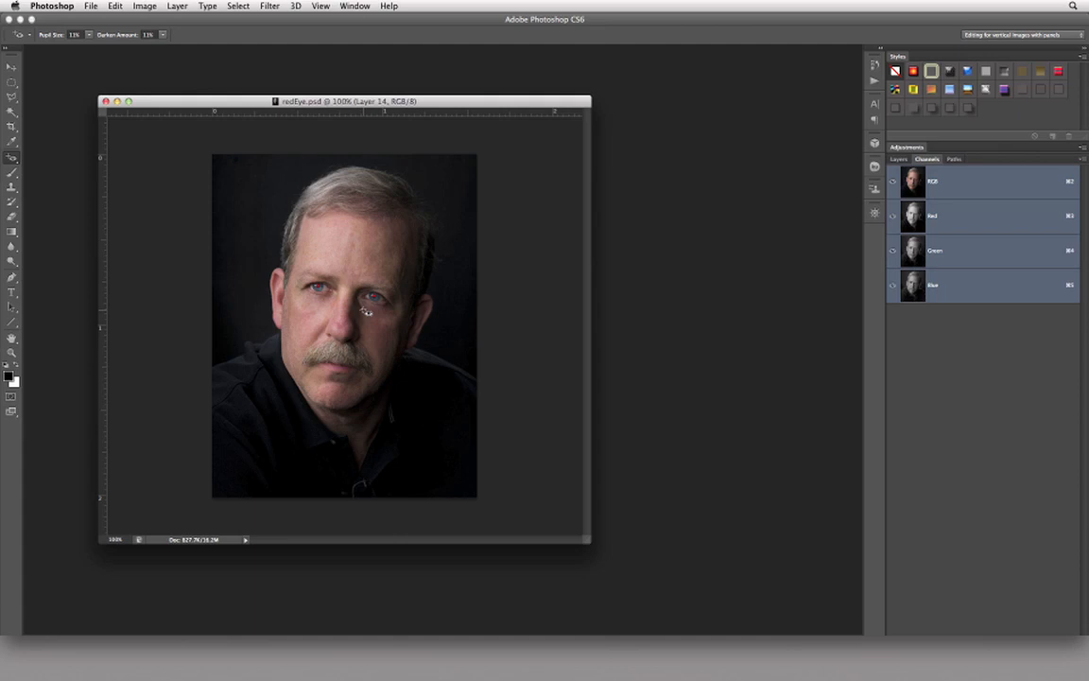
key("super+plus")
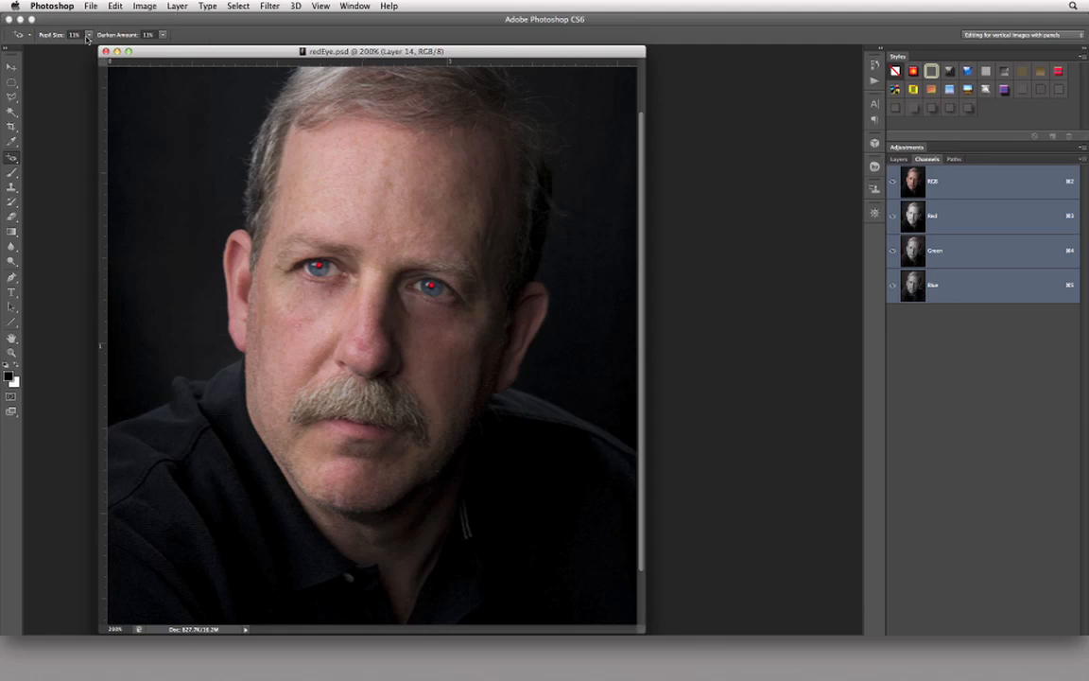
left_click_drag(209, 50, 206, 50)
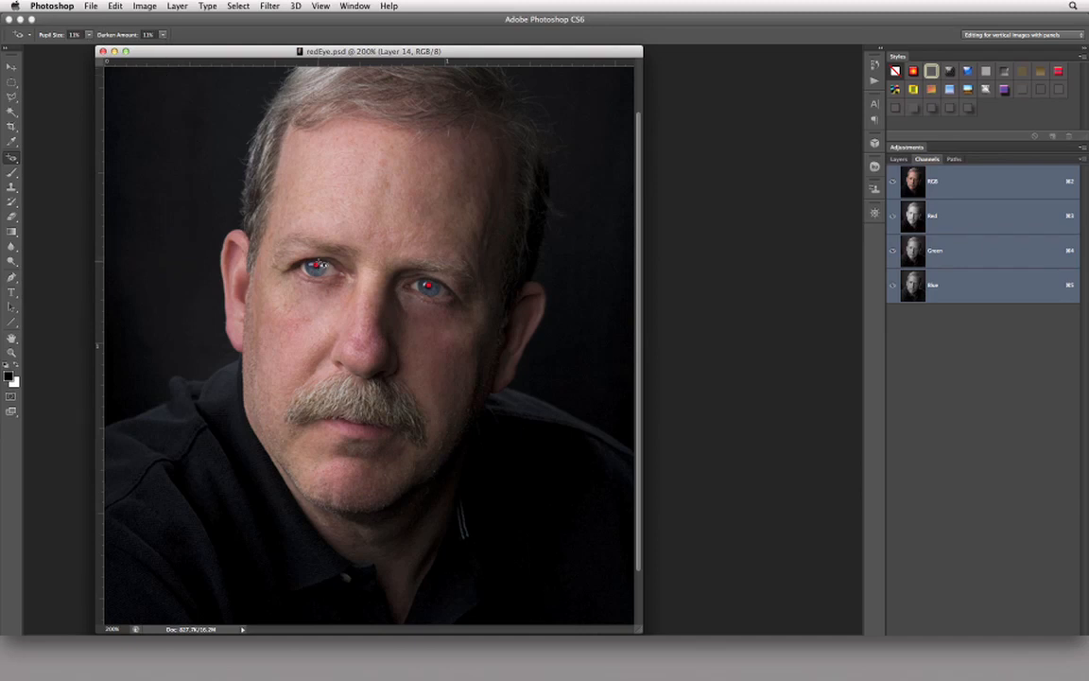
left_click(315, 268)
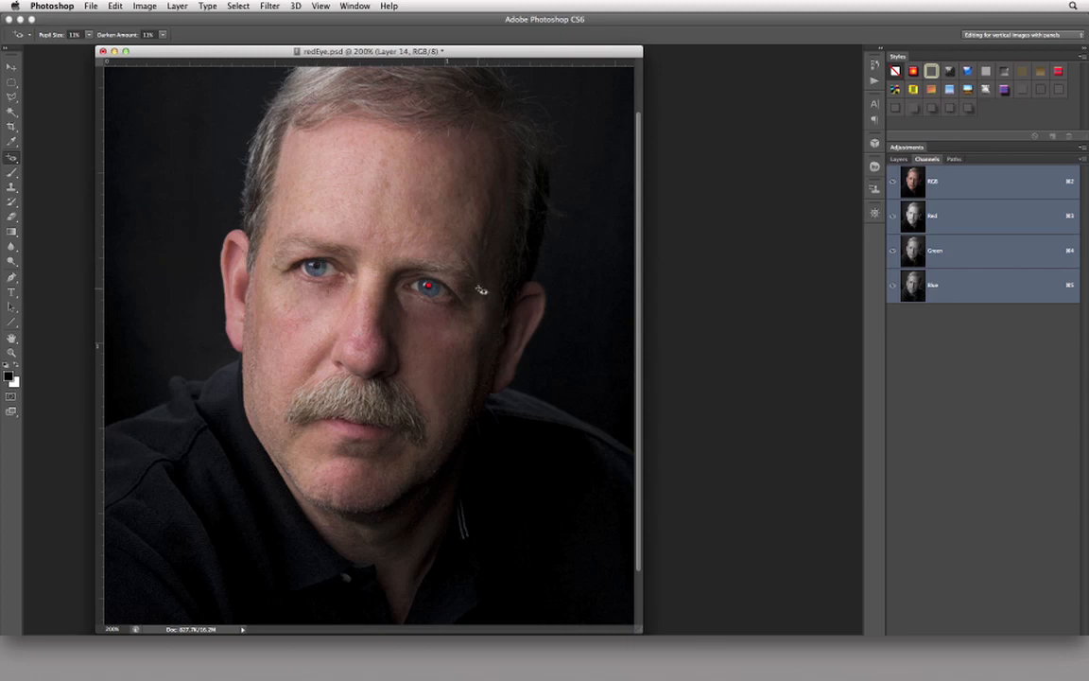
left_click(431, 286)
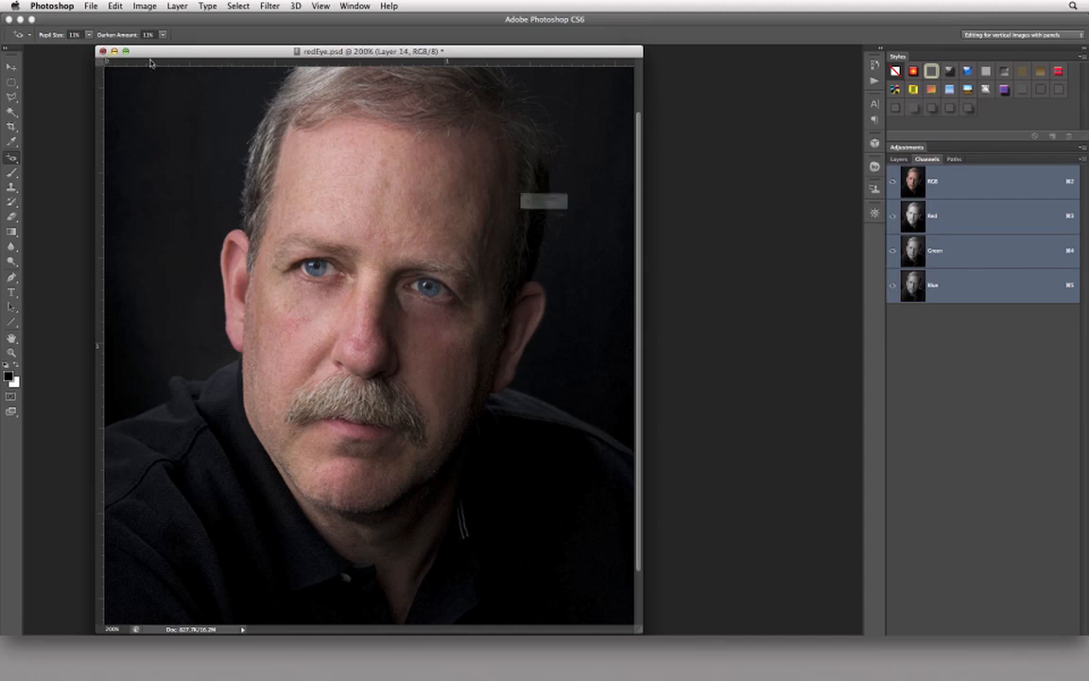
Close redEye.psd without saving and bring up the infrared landscape badLands-IR.psd
key("super+w")
left_click(503, 229)
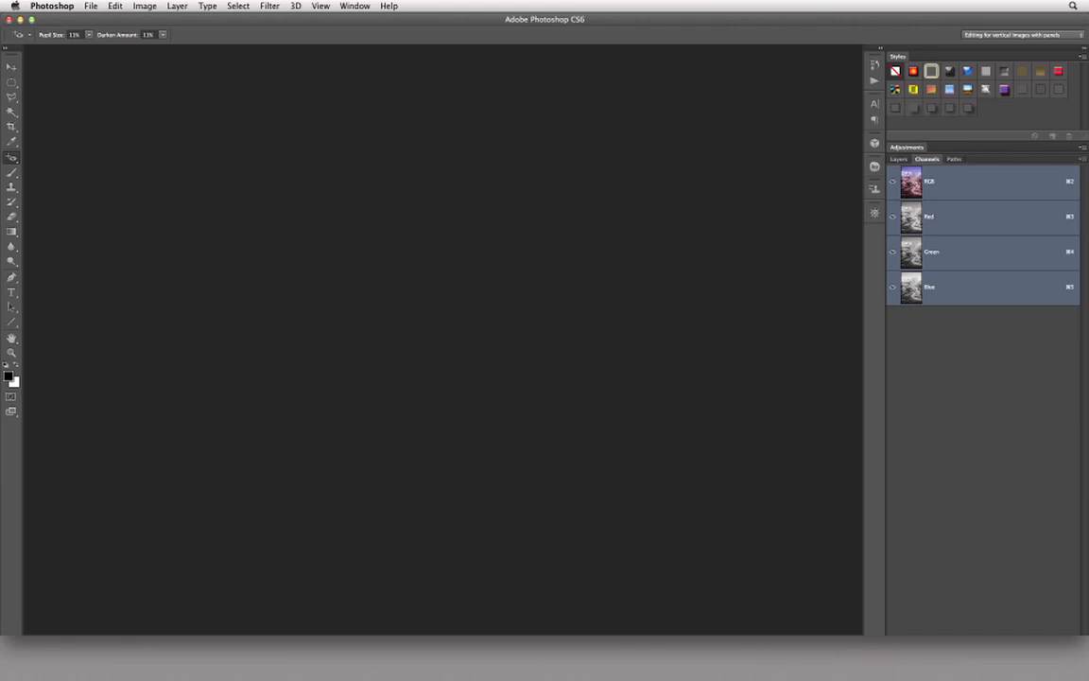
left_click(1037, 667)
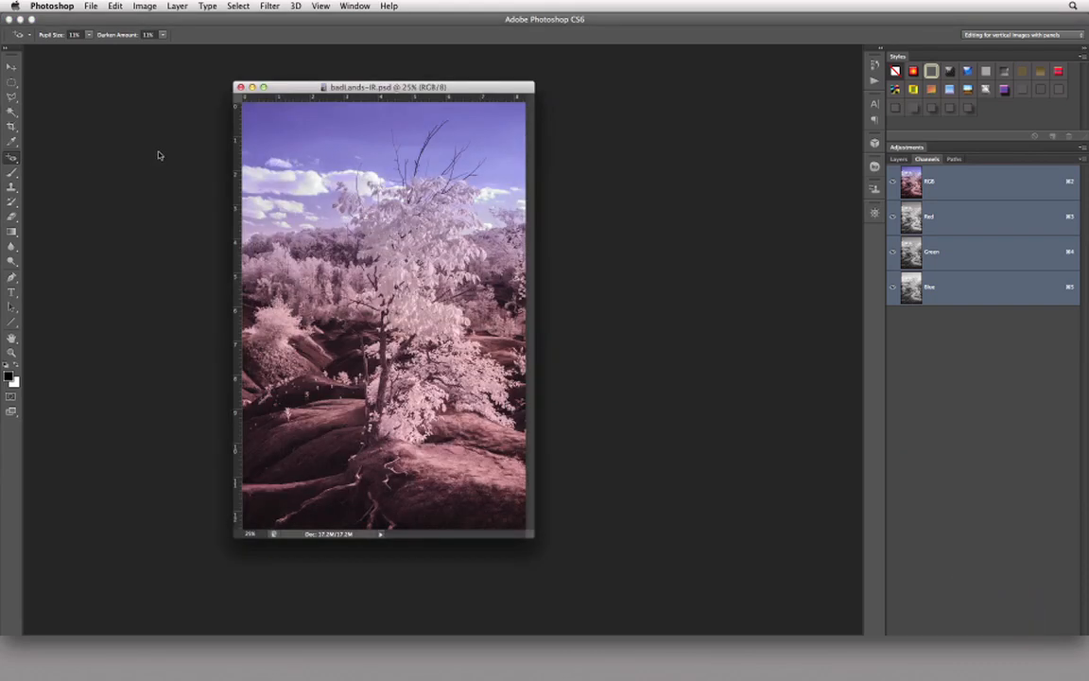
View badLands-IR.psd at 50% with the tree and the roots below it in an enlarged, repositioned window
key("super+equal")
key("super+equal")
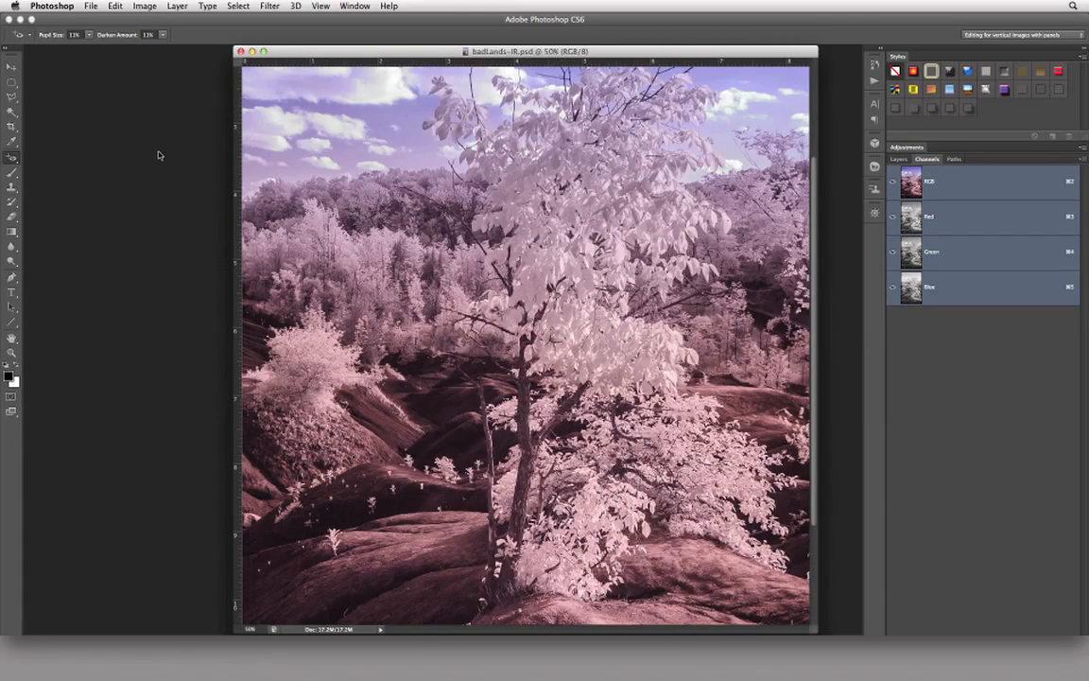
left_click_drag(614, 365, 493, 115)
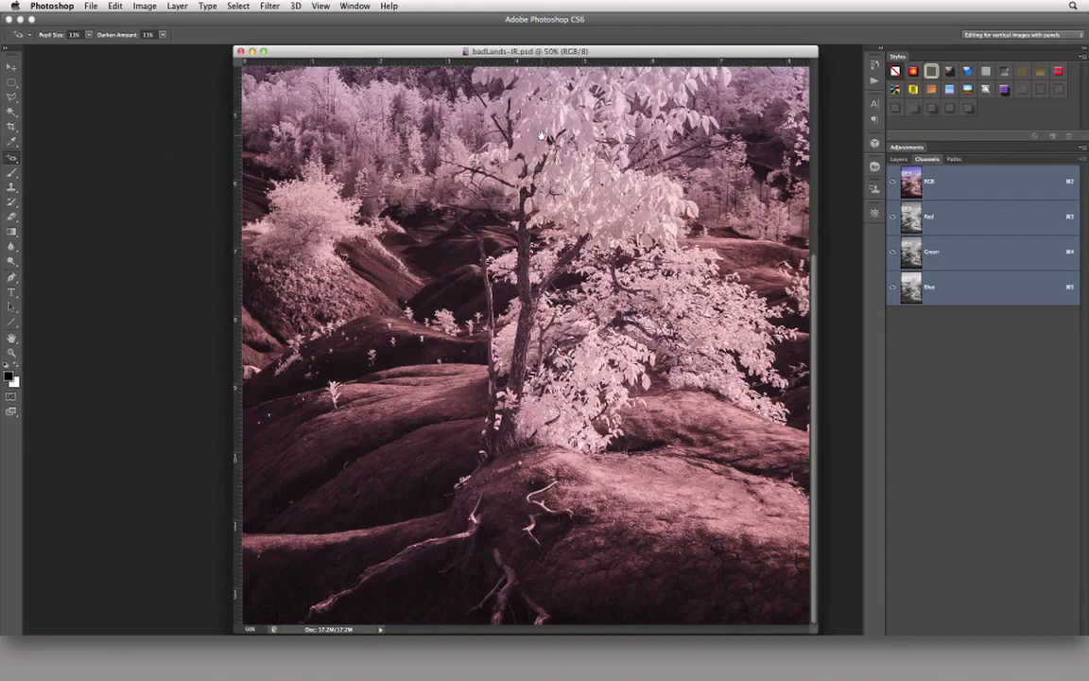
left_click_drag(453, 47, 312, 31)
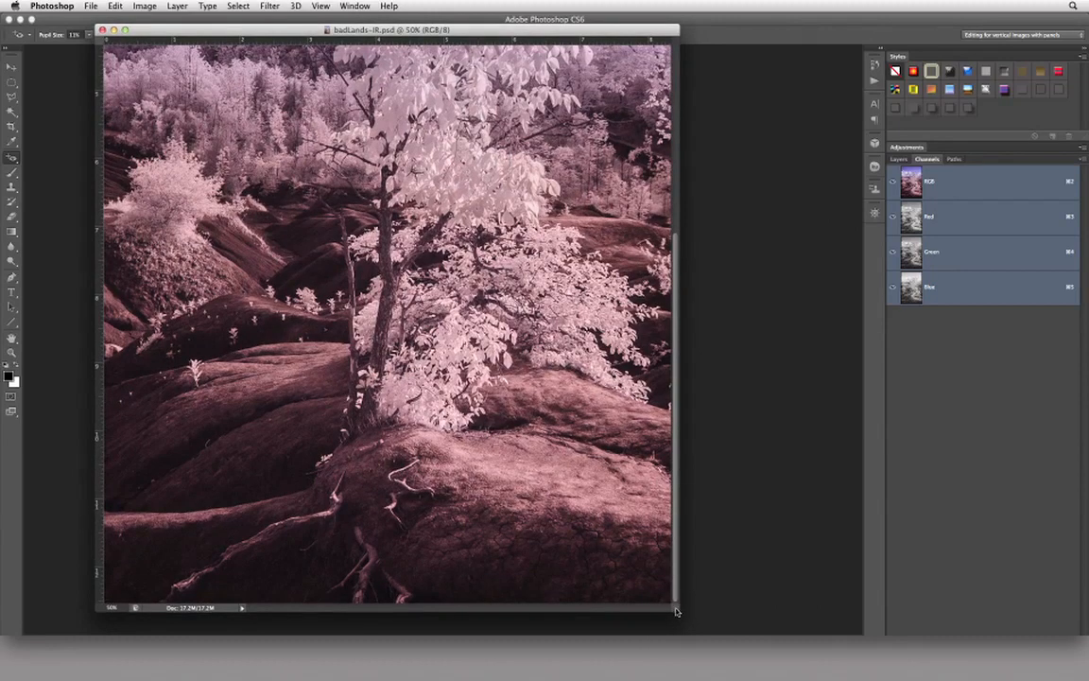
left_click_drag(676, 605, 701, 633)
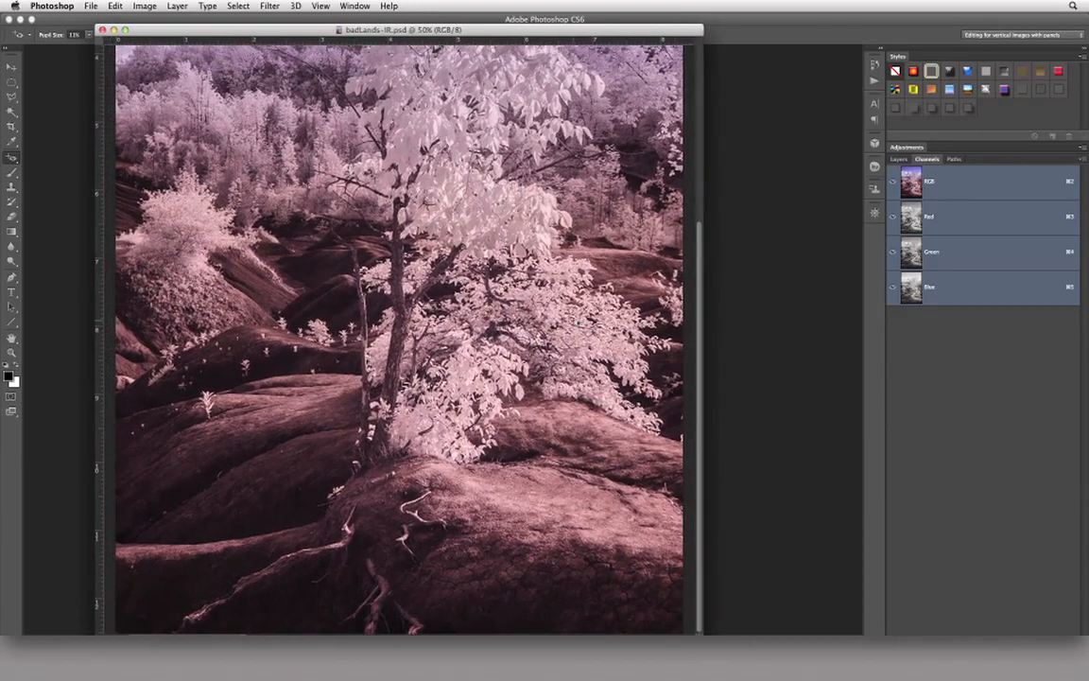
left_click_drag(351, 33, 344, 17)
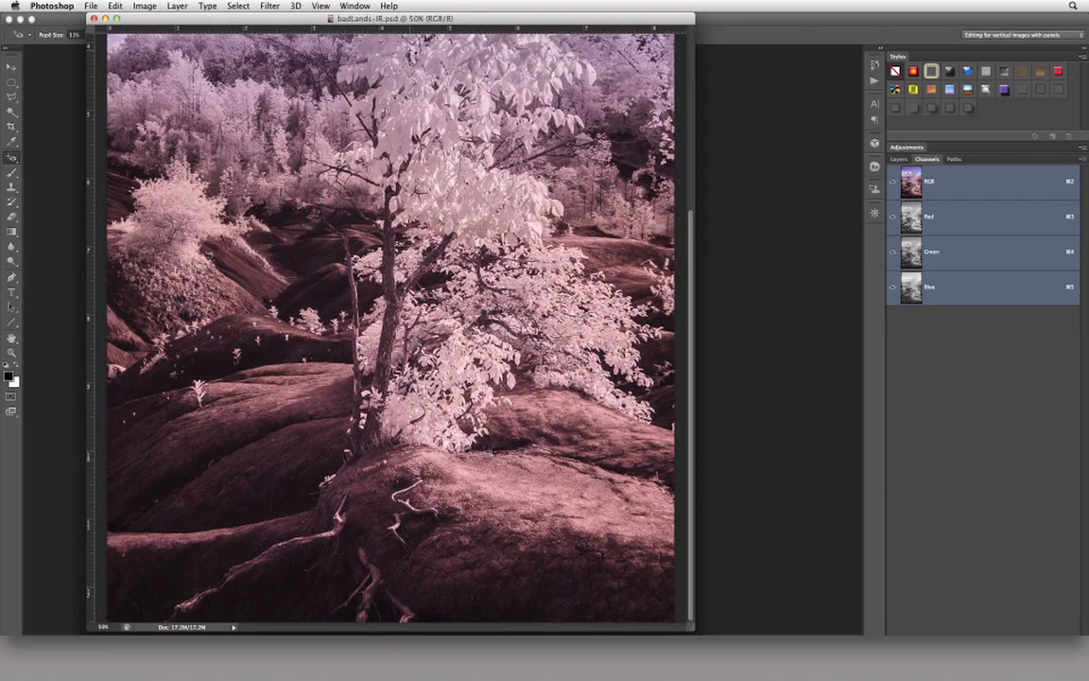
Switch to the Content-Aware Move tool and move the document window clear of the tool's options
left_click(13, 157)
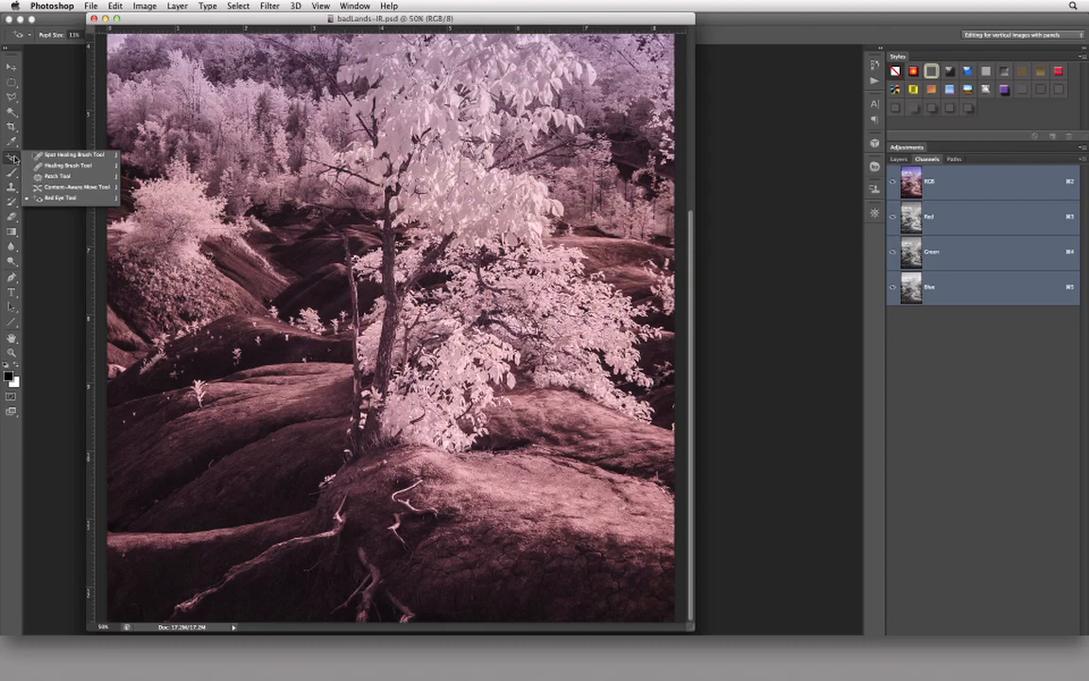
left_click(73, 186)
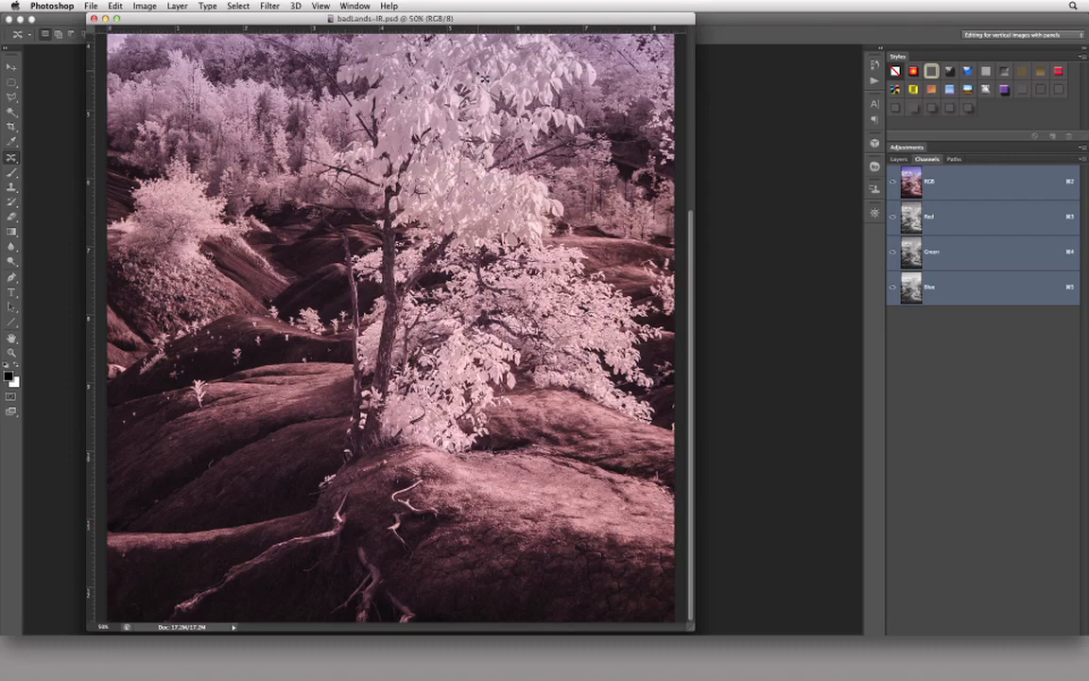
left_click_drag(470, 22, 480, 55)
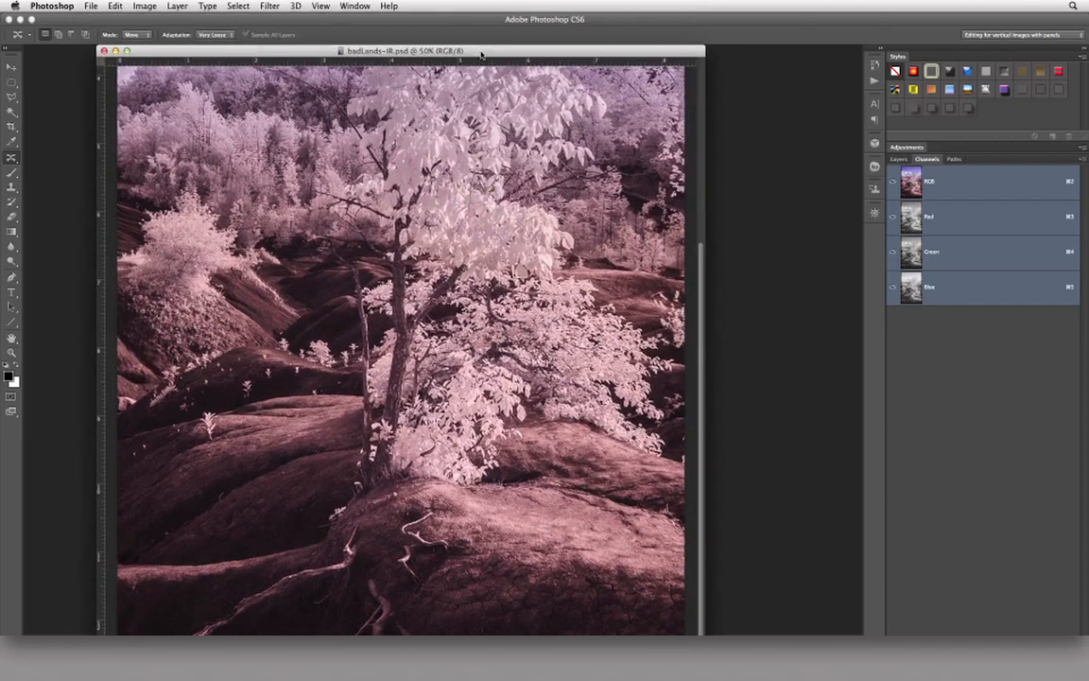
left_click(14, 158)
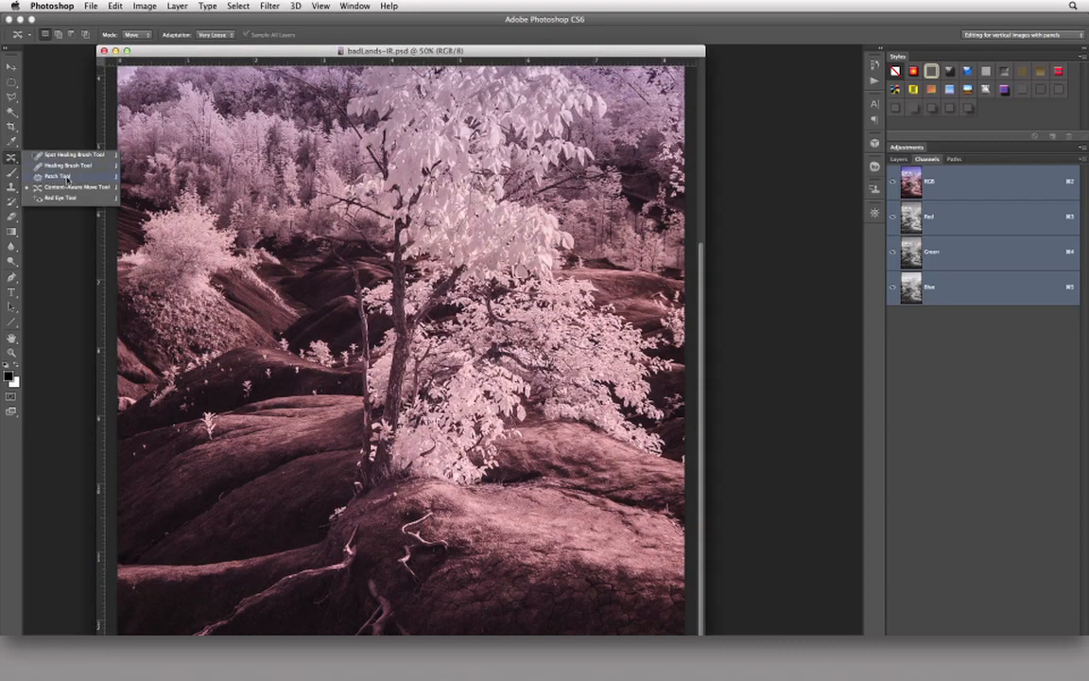
left_click(97, 188)
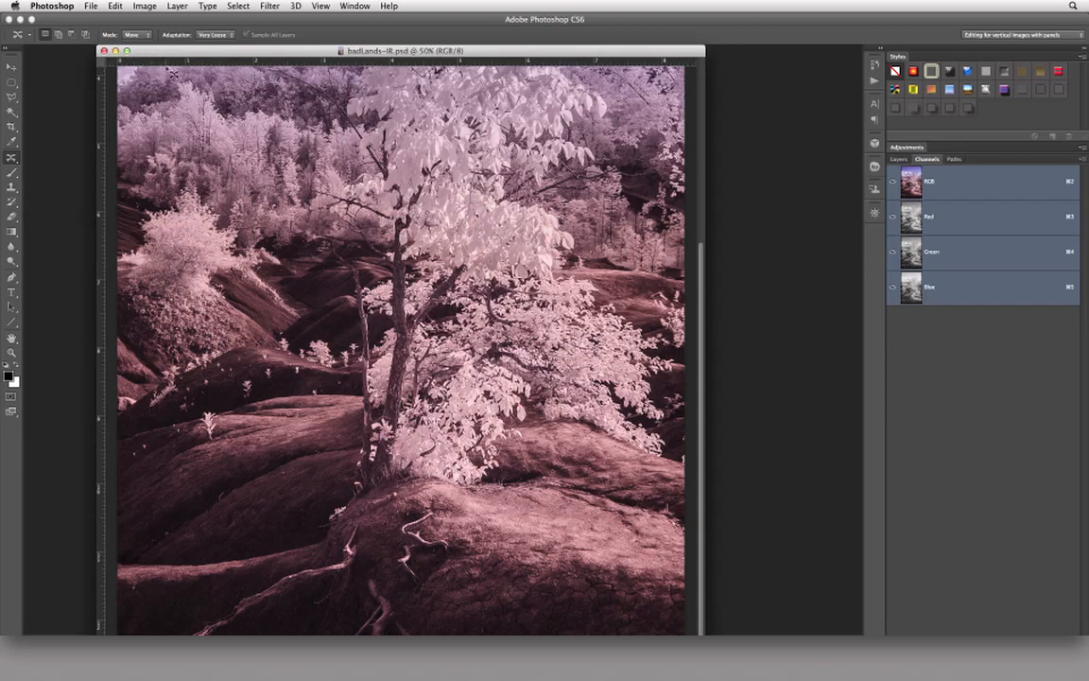
Relocate the small forked root below the tree downslope to the right with Content-Aware Move, using Move mode and Very Loose adaptation, and deselect
left_click(58, 34)
left_click(137, 34)
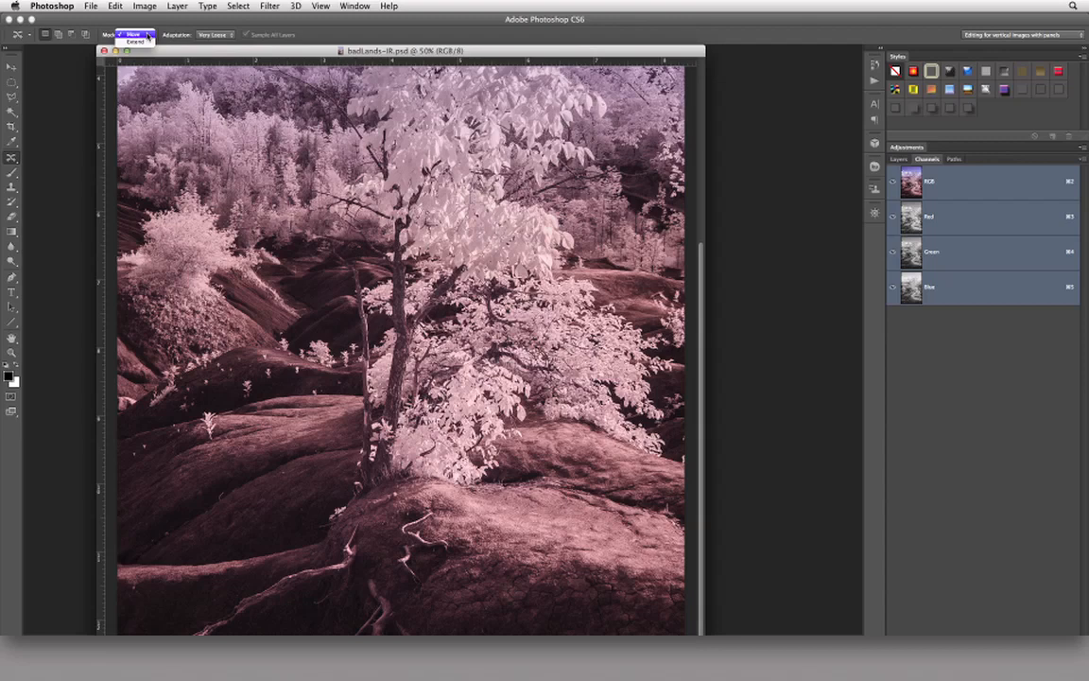
left_click(149, 35)
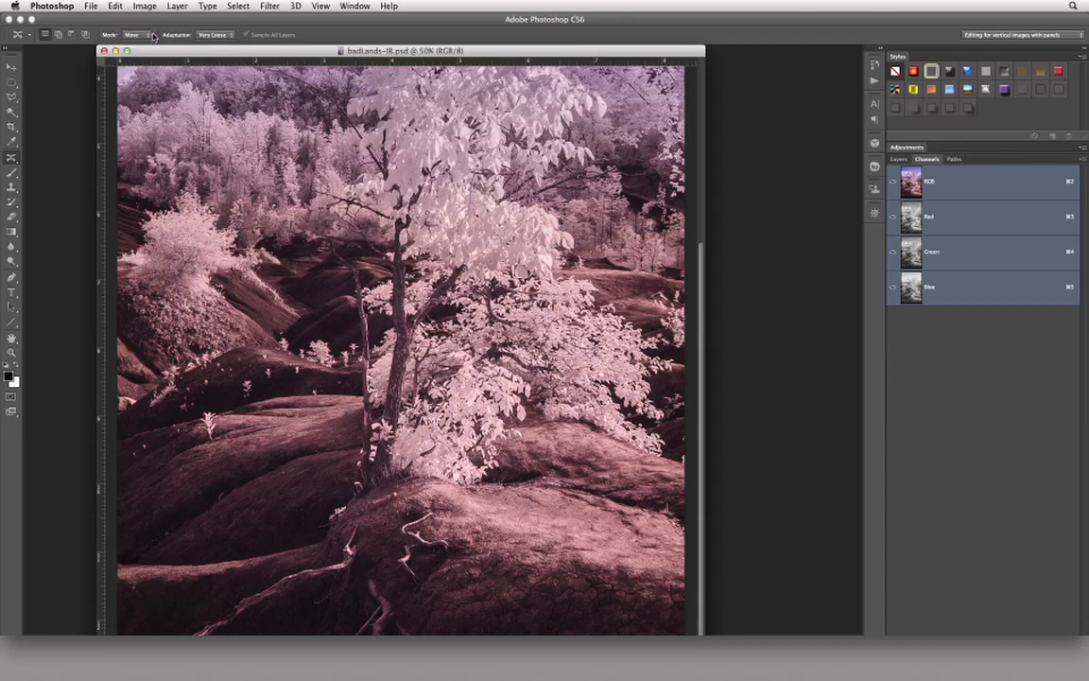
left_click(214, 35)
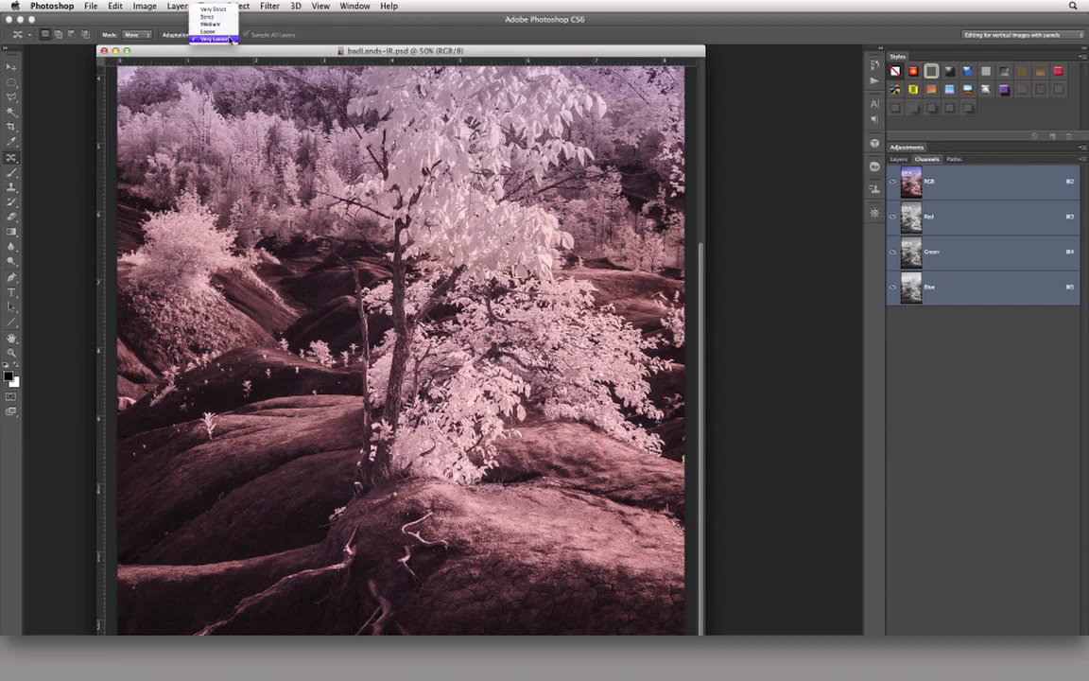
left_click(230, 39)
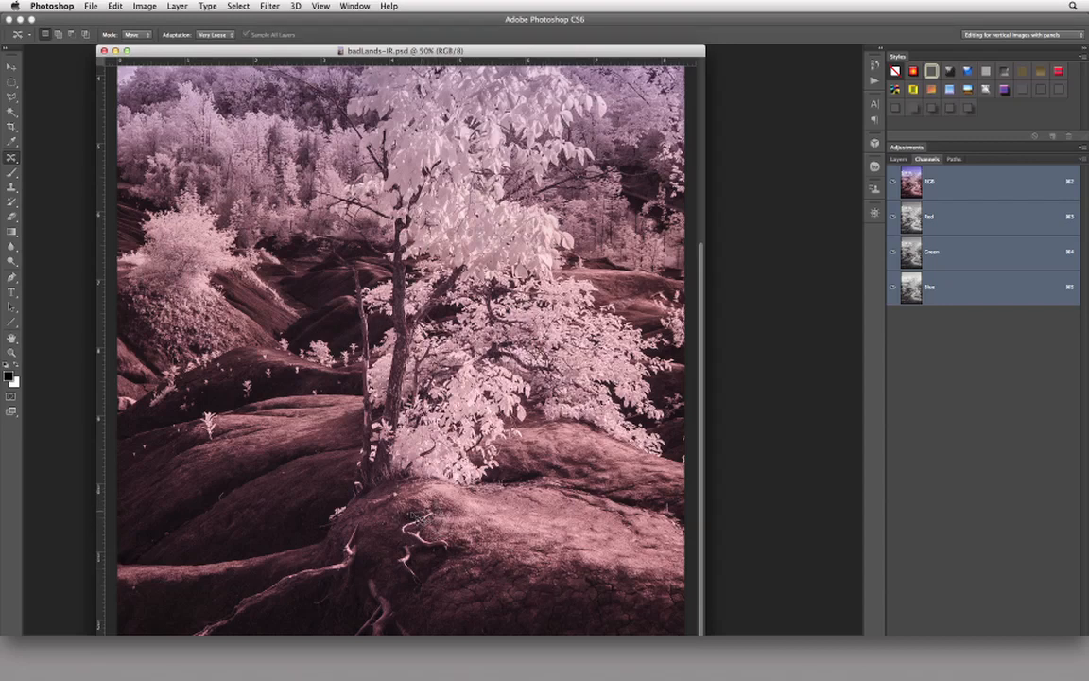
mouse_move(397, 527)
left_mouse_down()
mouse_move(397, 569)
mouse_move(427, 599)
mouse_move(434, 588)
mouse_move(430, 555)
left_mouse_up()
left_click_drag(431, 508, 515, 532)
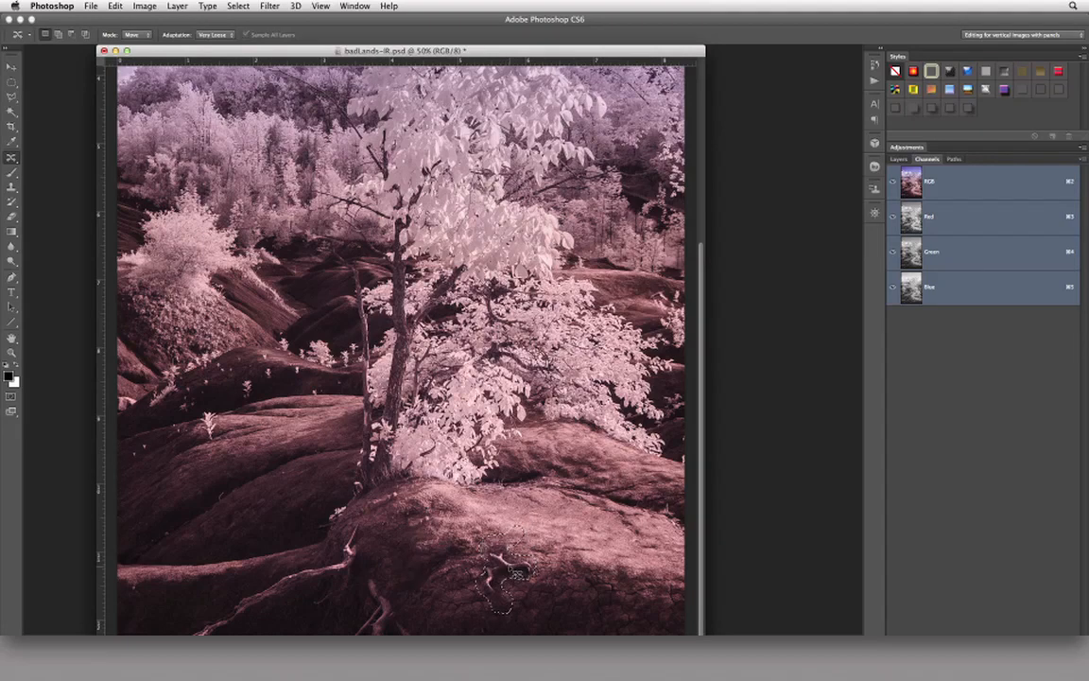
key("super+d")
Close badLands-IR.psd without saving and bring up 000-011.jpg in a repositioned window
left_click(104, 51)
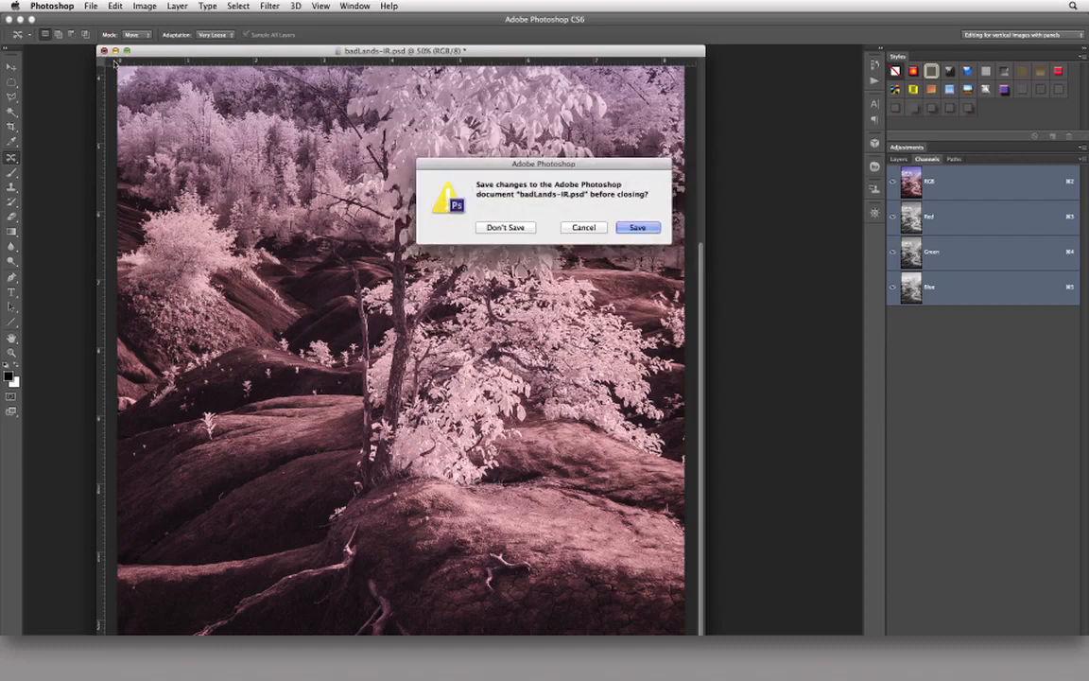
left_click(520, 228)
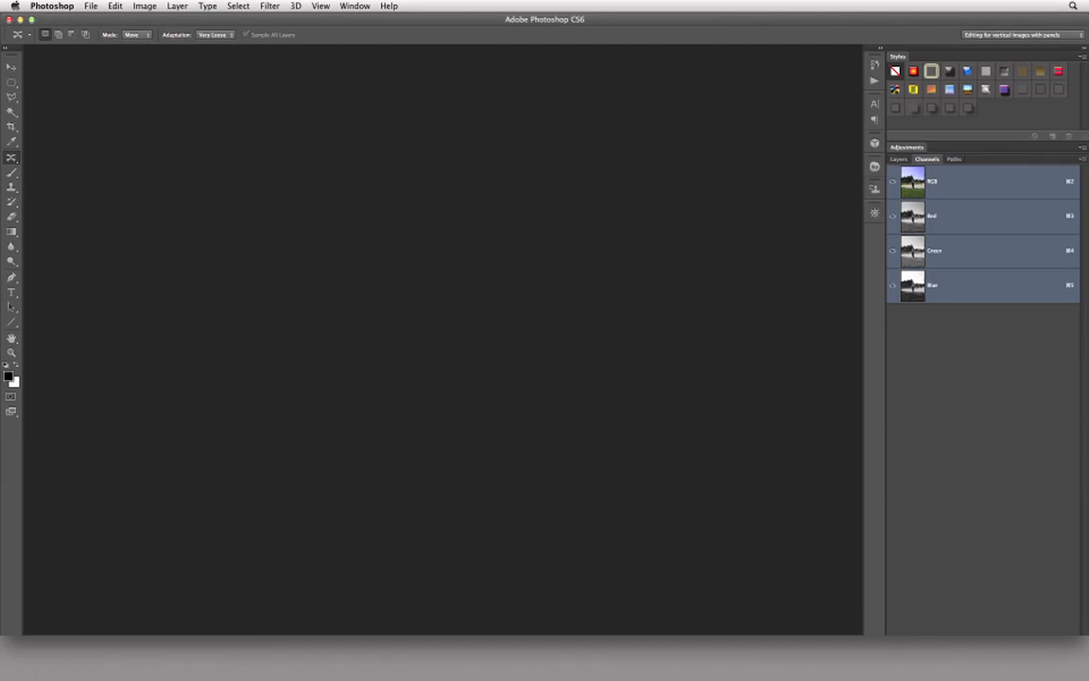
left_click(1038, 657)
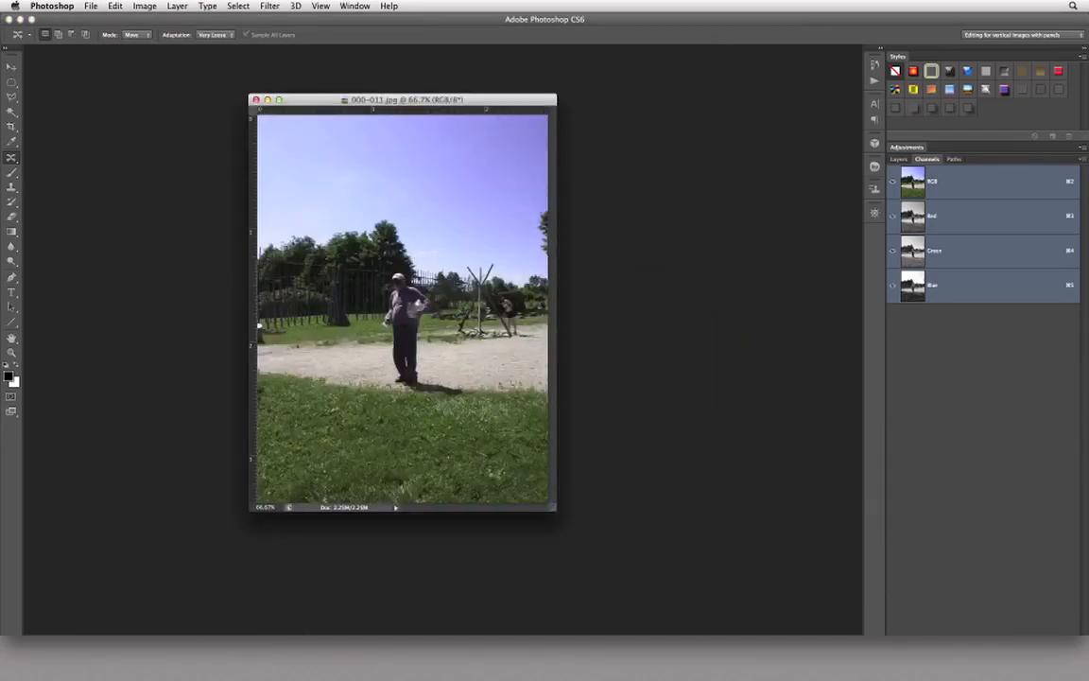
left_click_drag(392, 102, 347, 99)
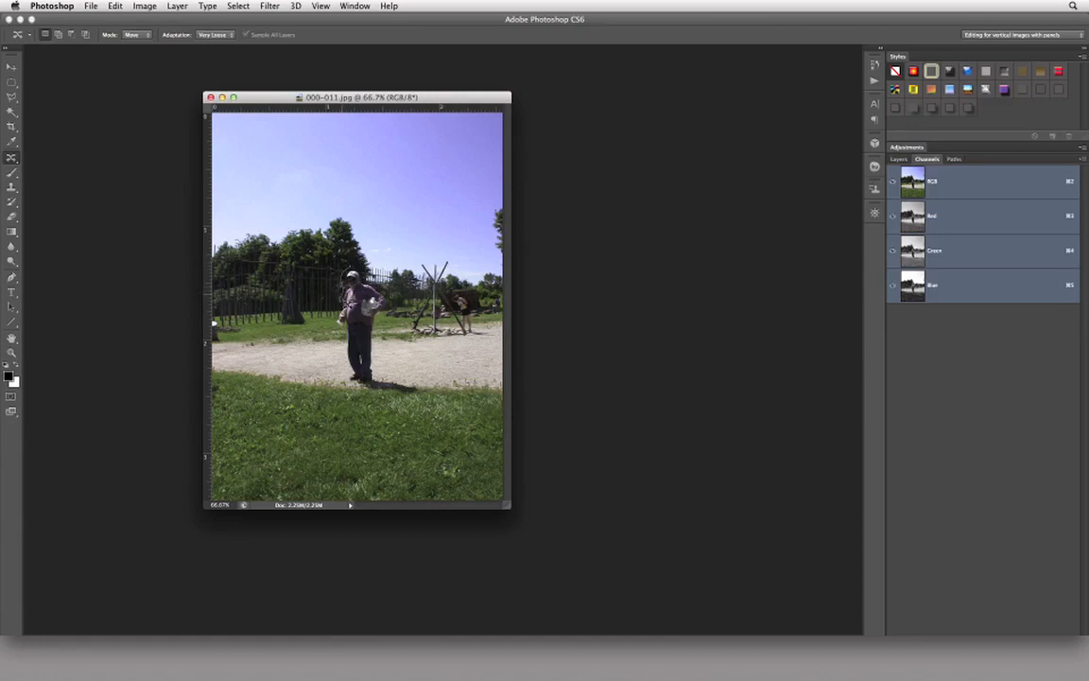
Move the outlined standing man toward the photo's left edge with Content-Aware Move, redoing the first placement slightly lower, and deselect
mouse_move(340, 316)
left_mouse_down()
mouse_move(352, 391)
mouse_move(425, 402)
mouse_move(424, 386)
mouse_move(383, 371)
mouse_move(394, 298)
mouse_move(382, 289)
mouse_move(352, 276)
mouse_move(362, 340)
mouse_move(340, 310)
mouse_move(251, 304)
left_mouse_up()
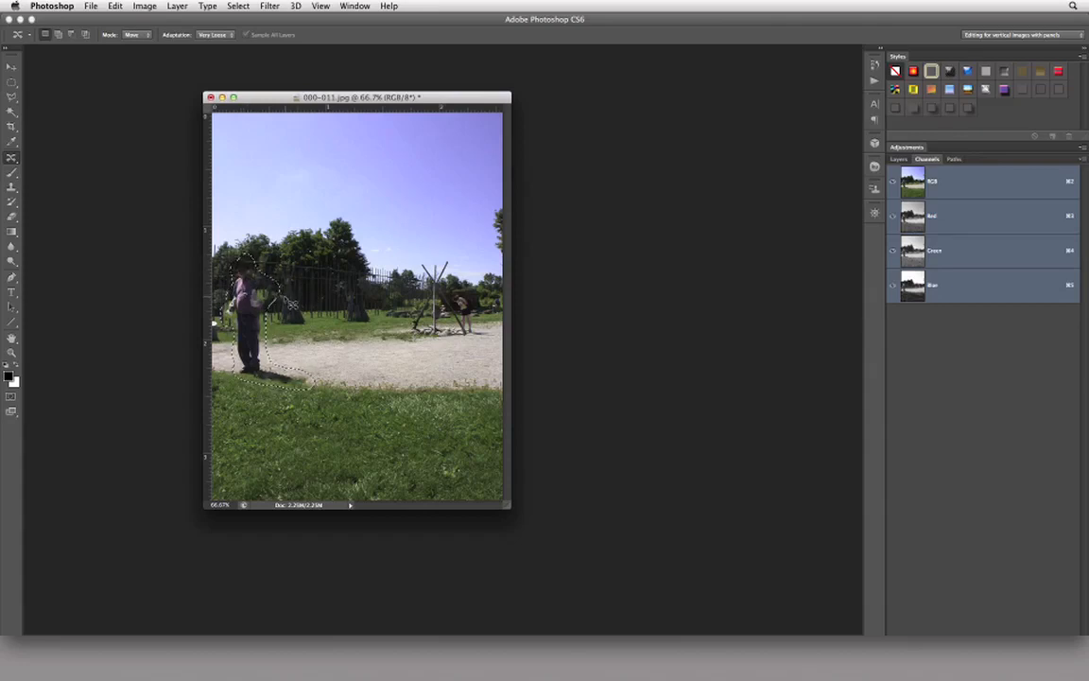
key("super+d")
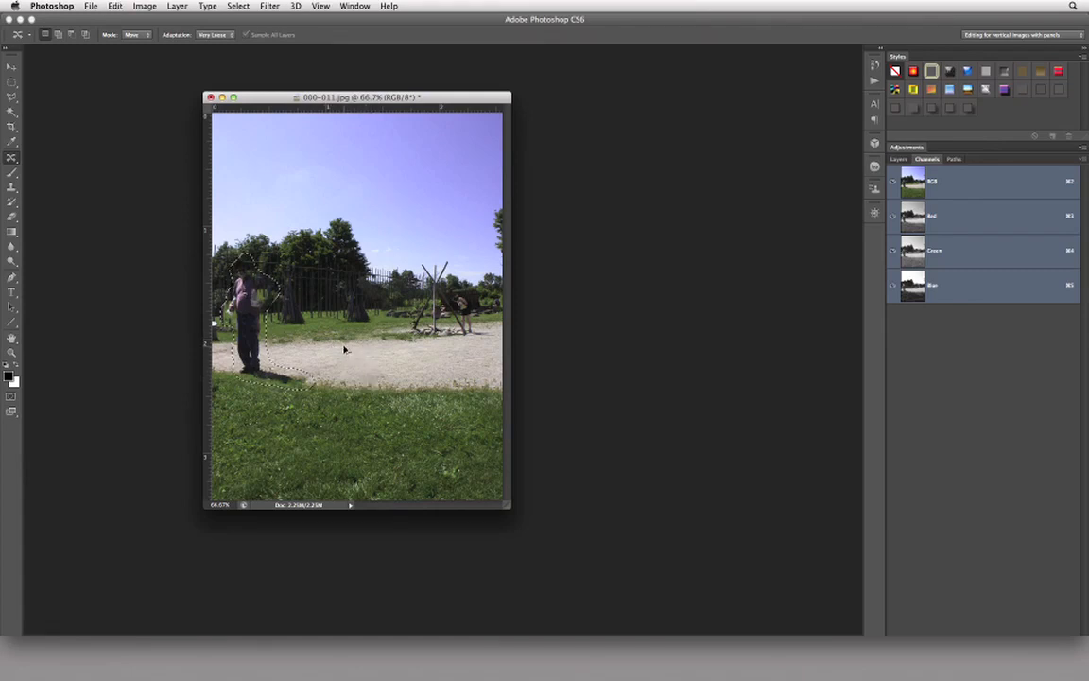
key("super+z")
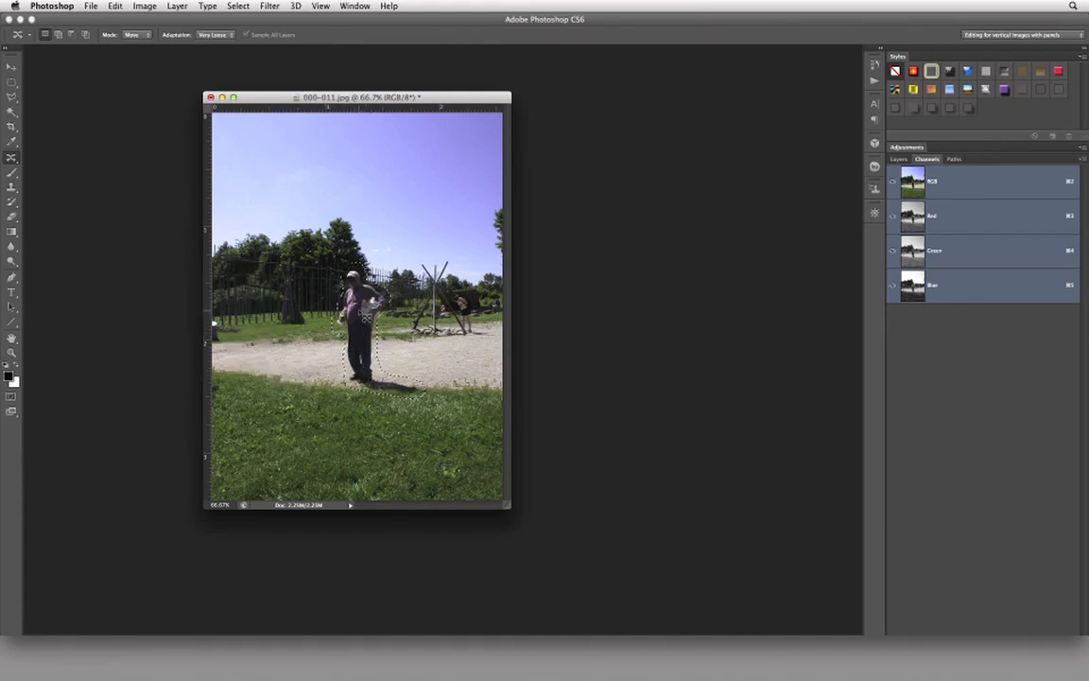
left_click_drag(358, 322, 257, 316)
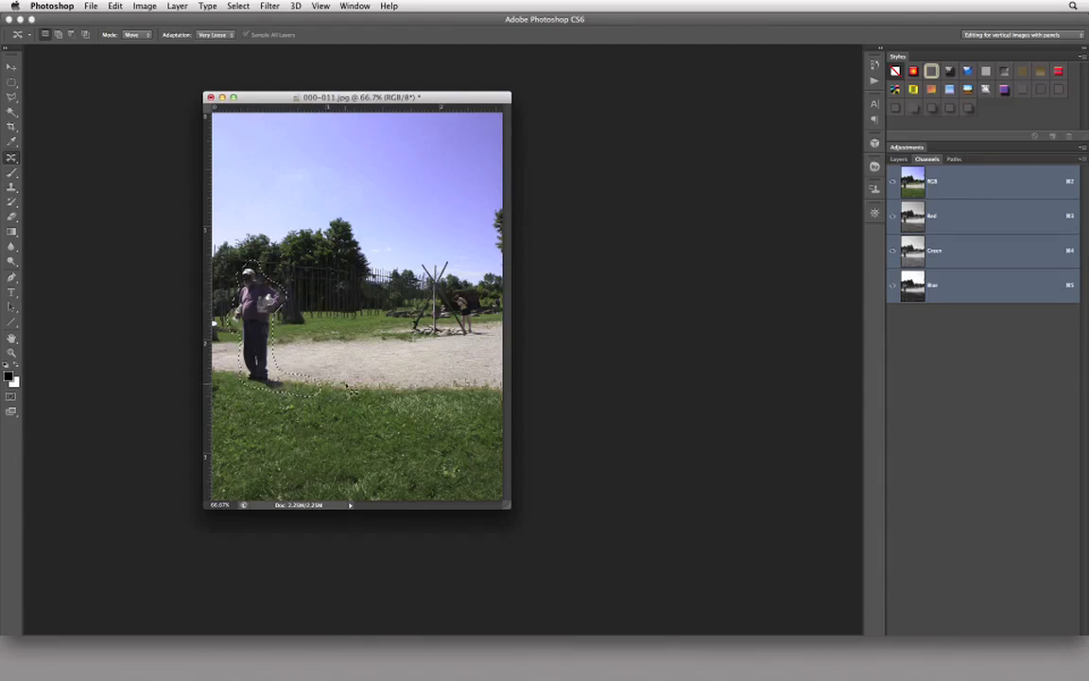
key("super+d")
Extend the tip of the tallest leaning wooden pole upward with Content-Aware Move in Extend mode and Medium adaptation
left_click(143, 36)
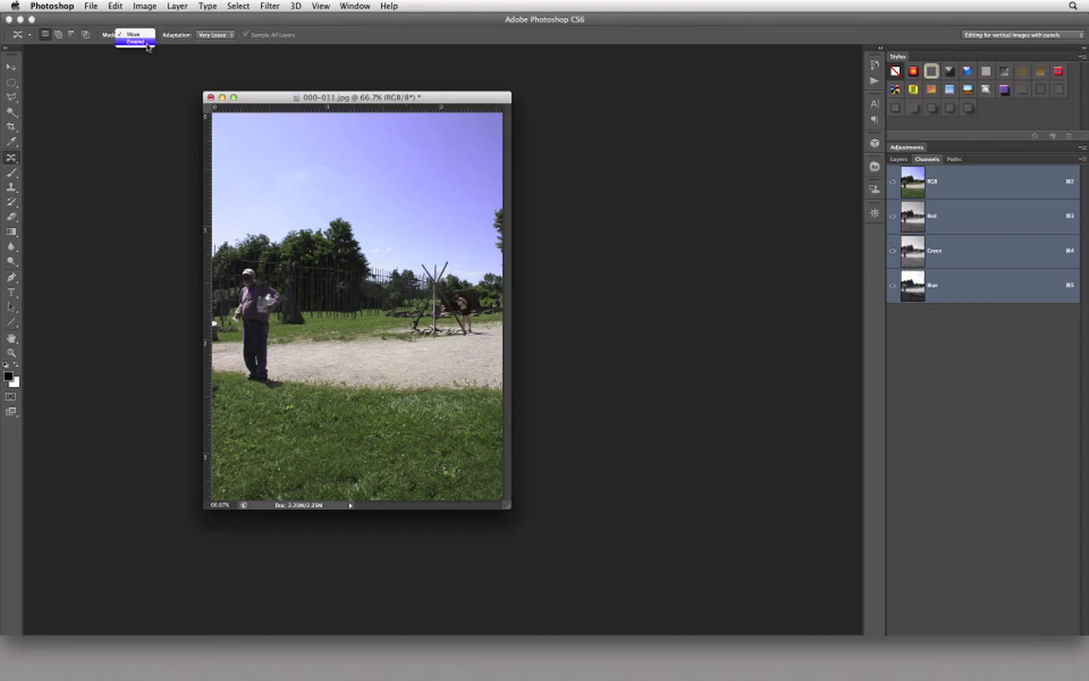
left_click(134, 34)
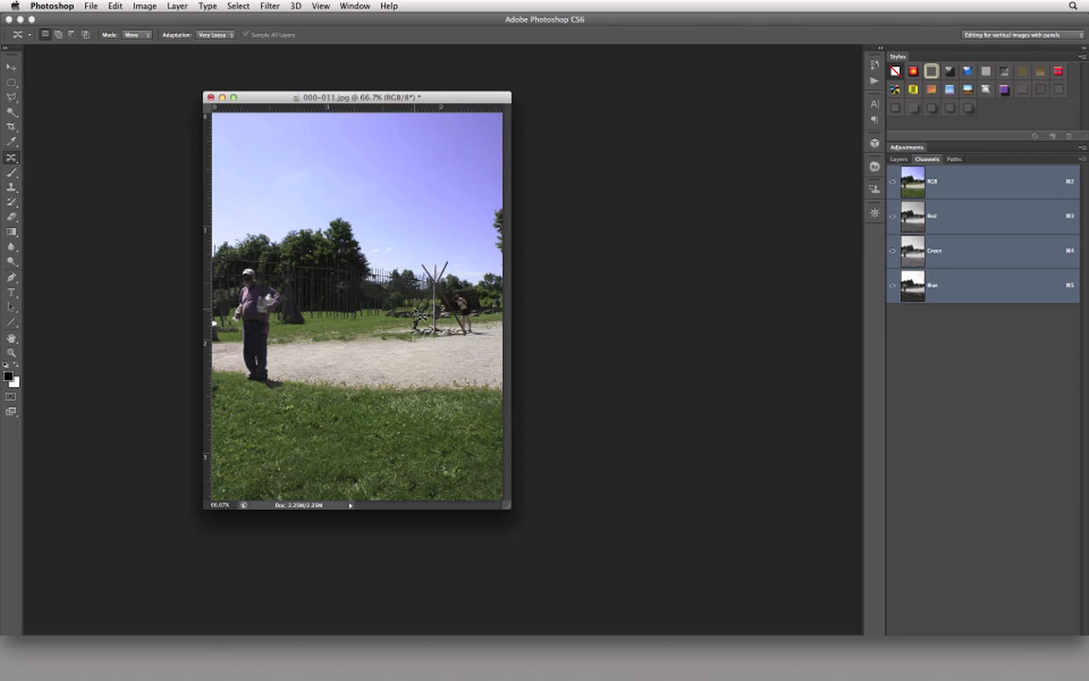
left_click_drag(257, 100, 251, 94)
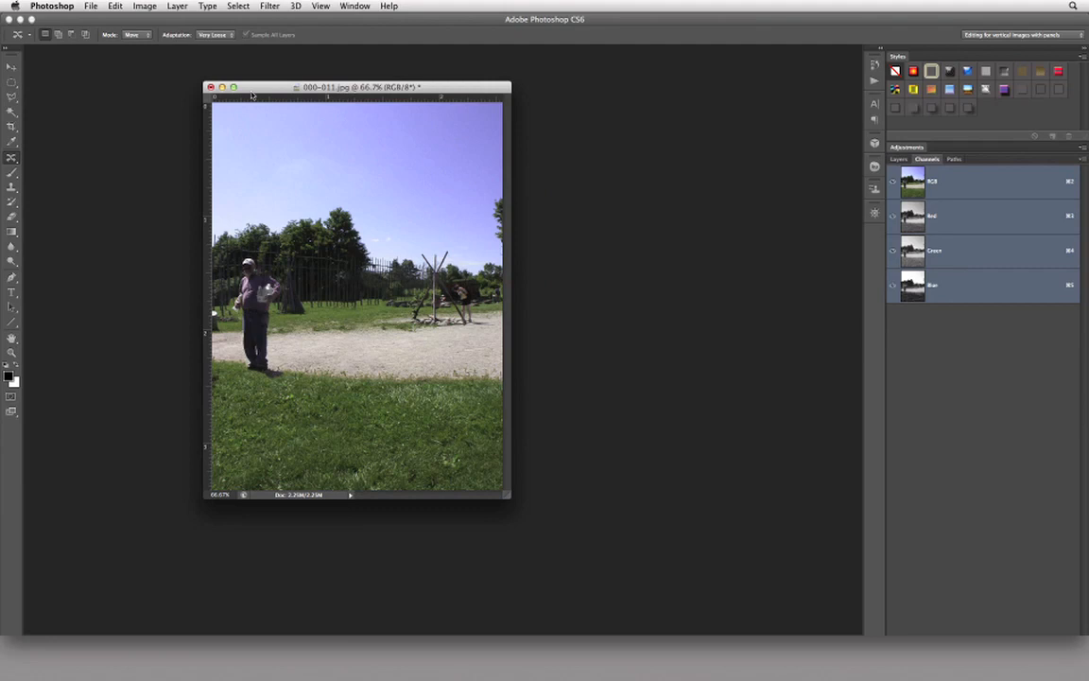
left_click(136, 34)
left_click(133, 43)
left_click(216, 35)
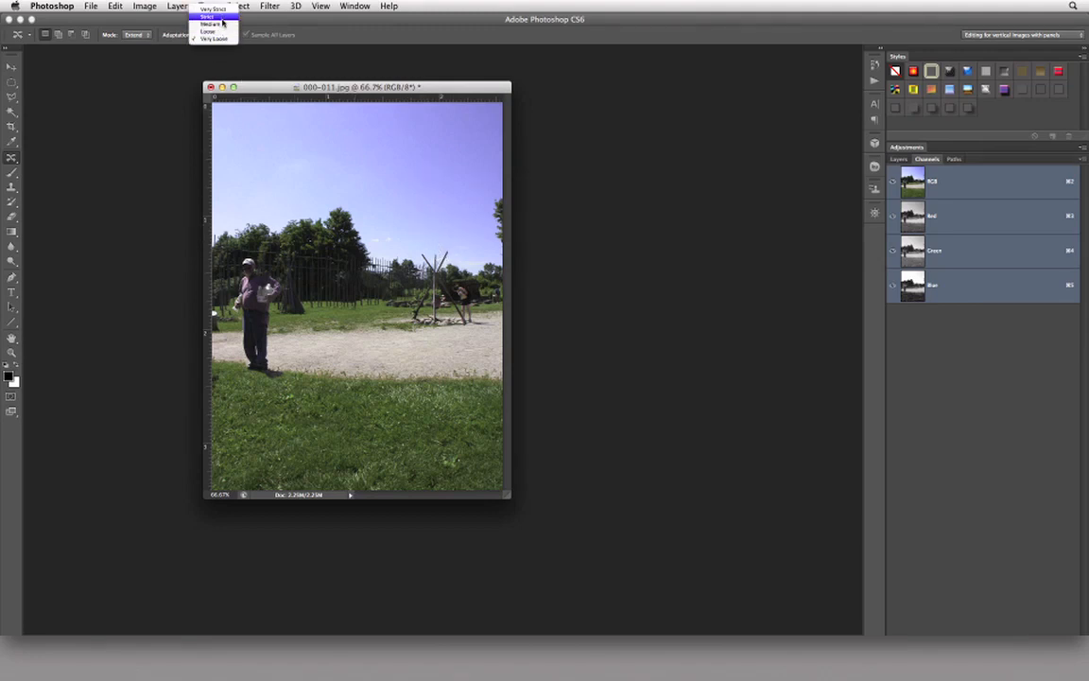
left_click(224, 28)
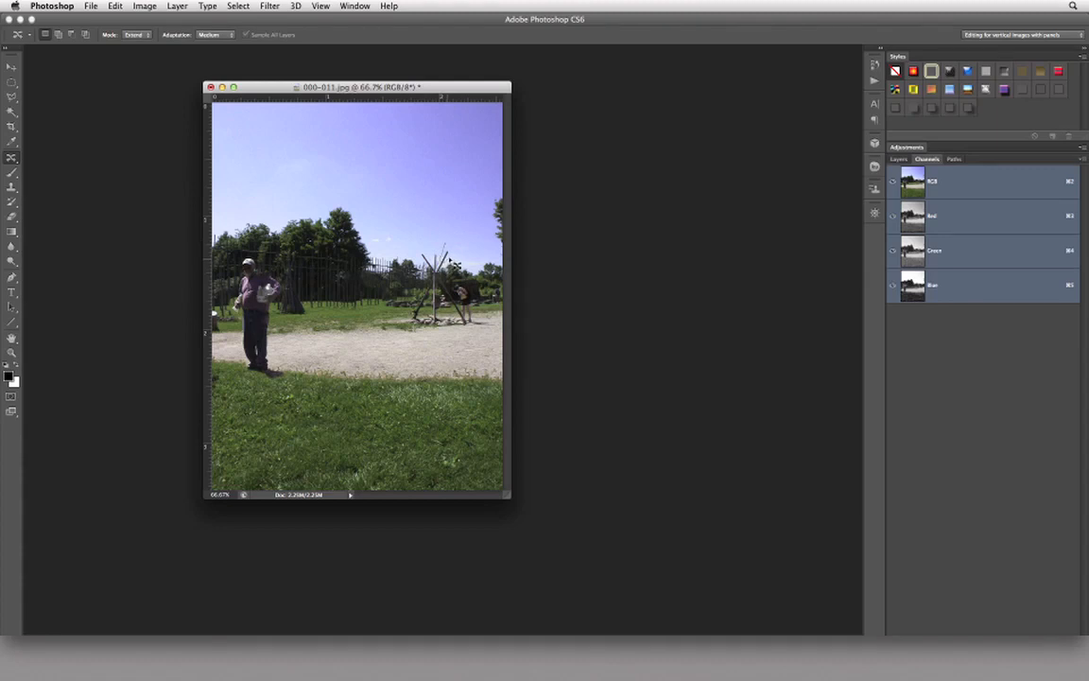
left_click_drag(456, 251, 450, 241)
Close 000-011.jpg without saving and choose the Content-Aware Move tool for the street photo 0143-054.jpg
left_click(210, 86)
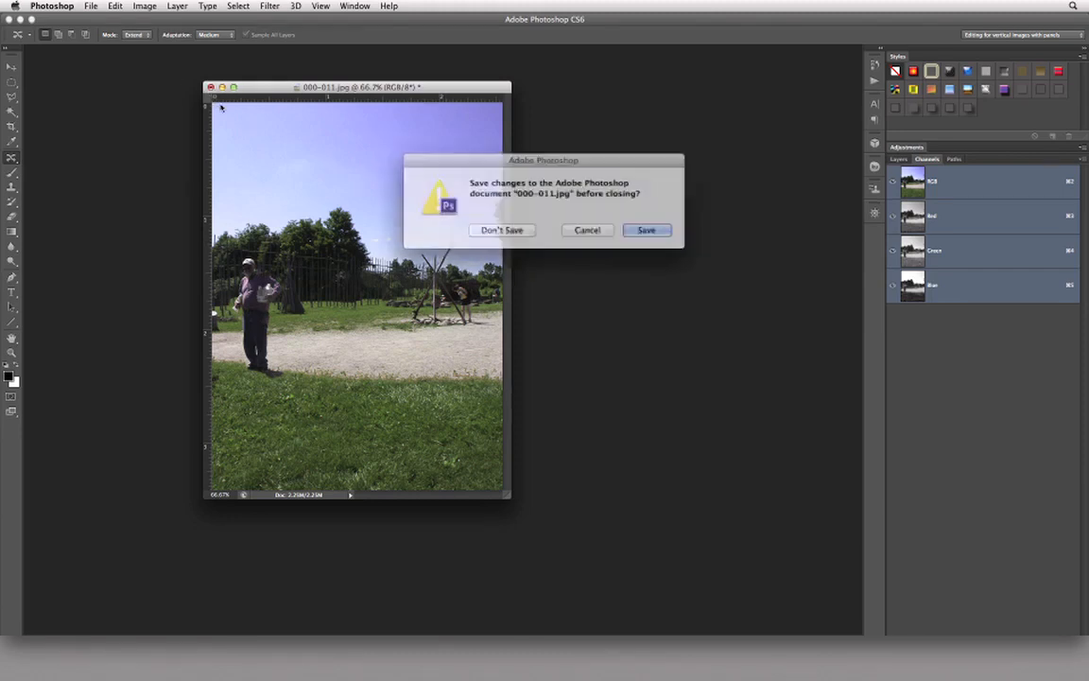
left_click(530, 230)
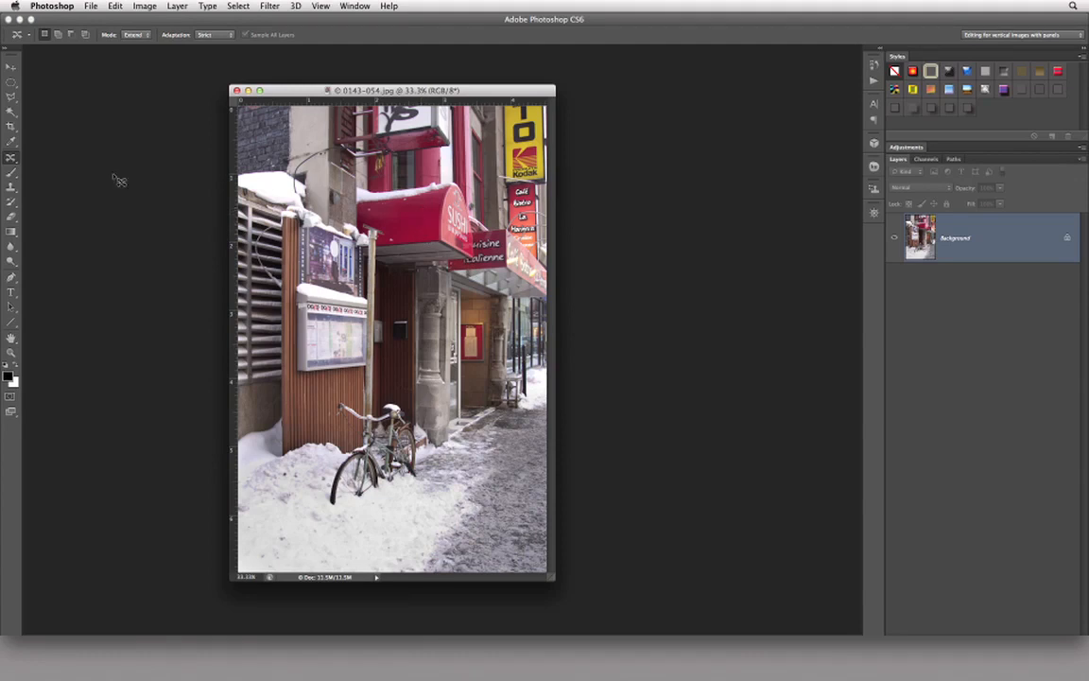
left_click(11, 157)
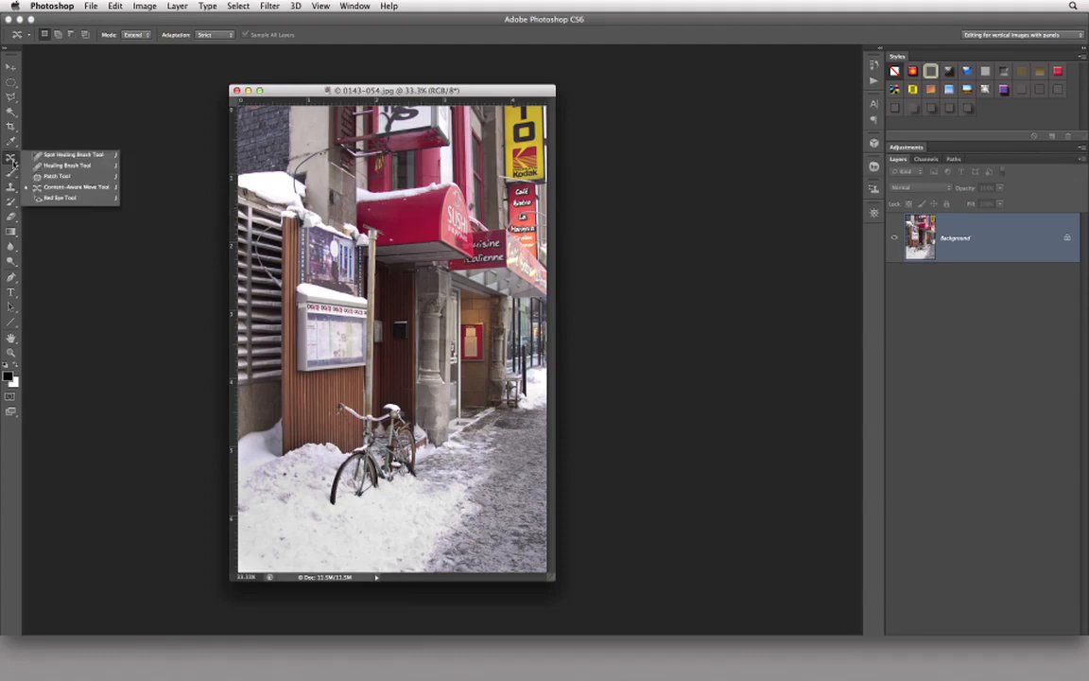
left_click(85, 187)
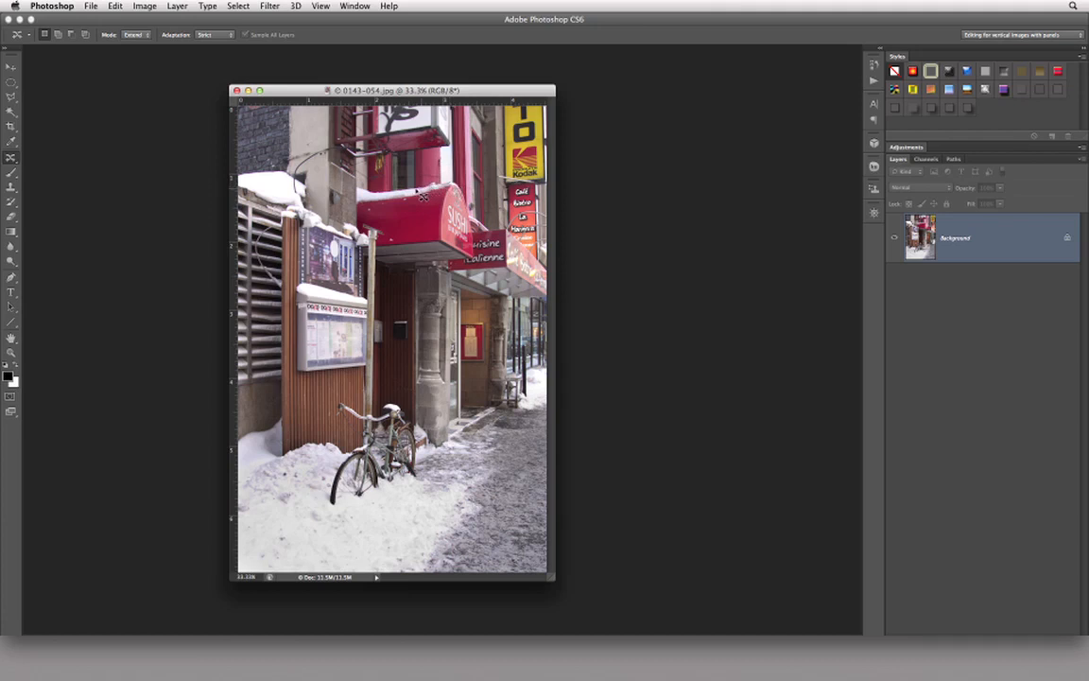
Lengthen the red SUSHI awning by outlining its front end and shifting it outward in Extend mode with Strict adaptation, and deselect
mouse_move(397, 192)
left_mouse_down()
mouse_move(412, 271)
mouse_move(483, 262)
left_mouse_up()
left_click_drag(458, 189, 471, 255)
left_click_drag(416, 223, 435, 216)
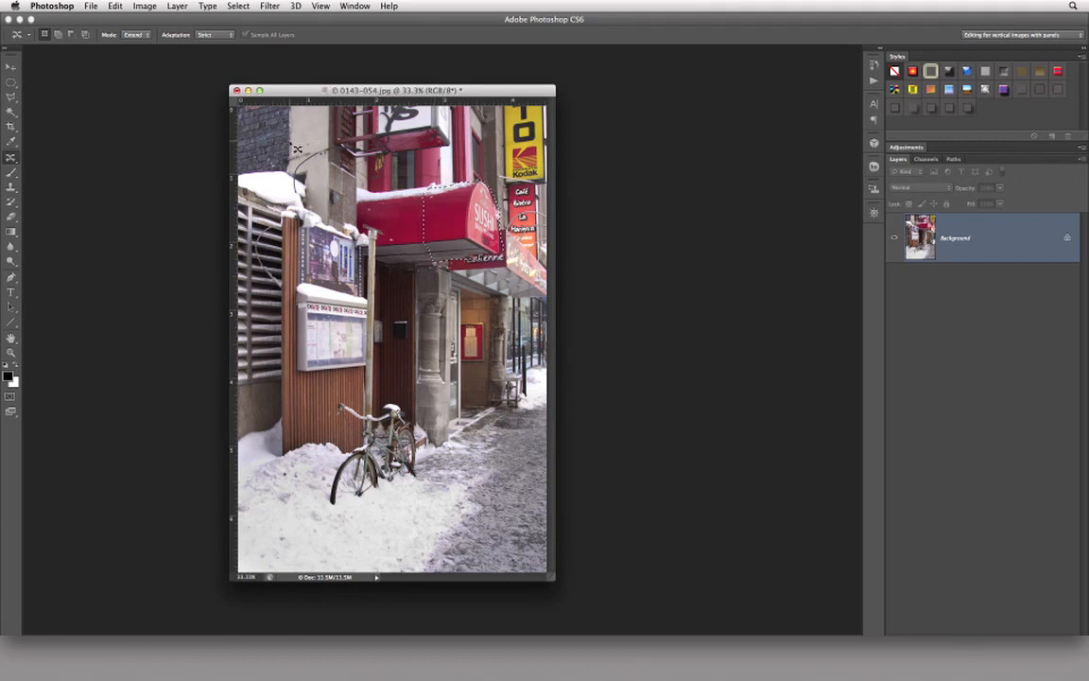
key("super+d")
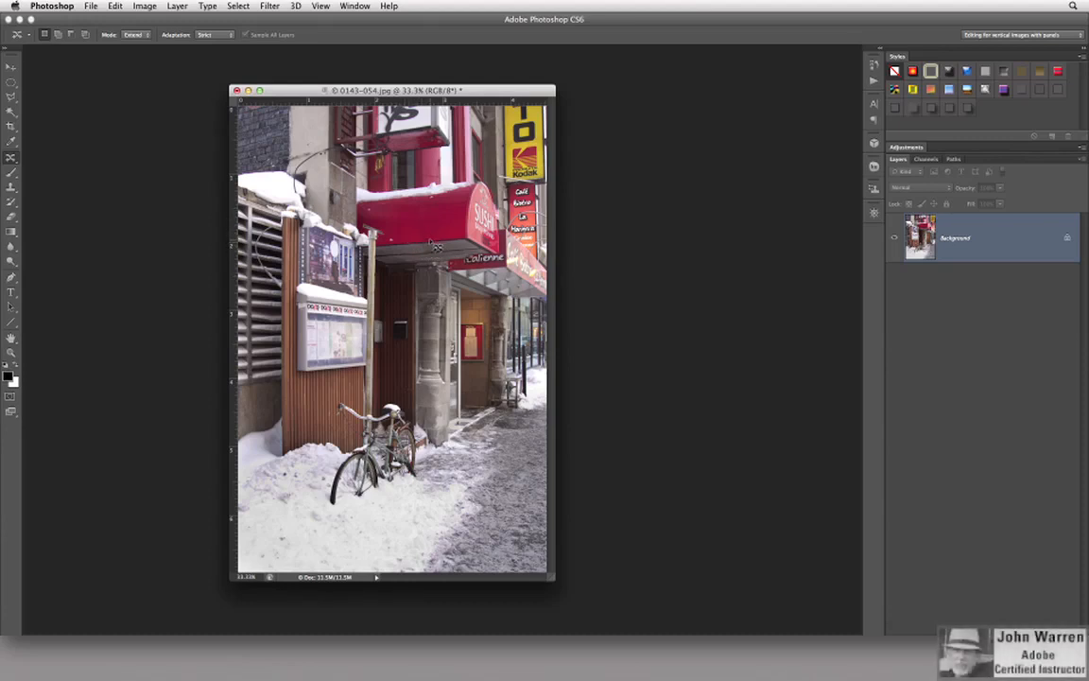
Blend the seam on the lengthened red awning with the Clone Stamp tool at 50% opacity, sampling from the clean red fabric nearby
left_click(11, 185)
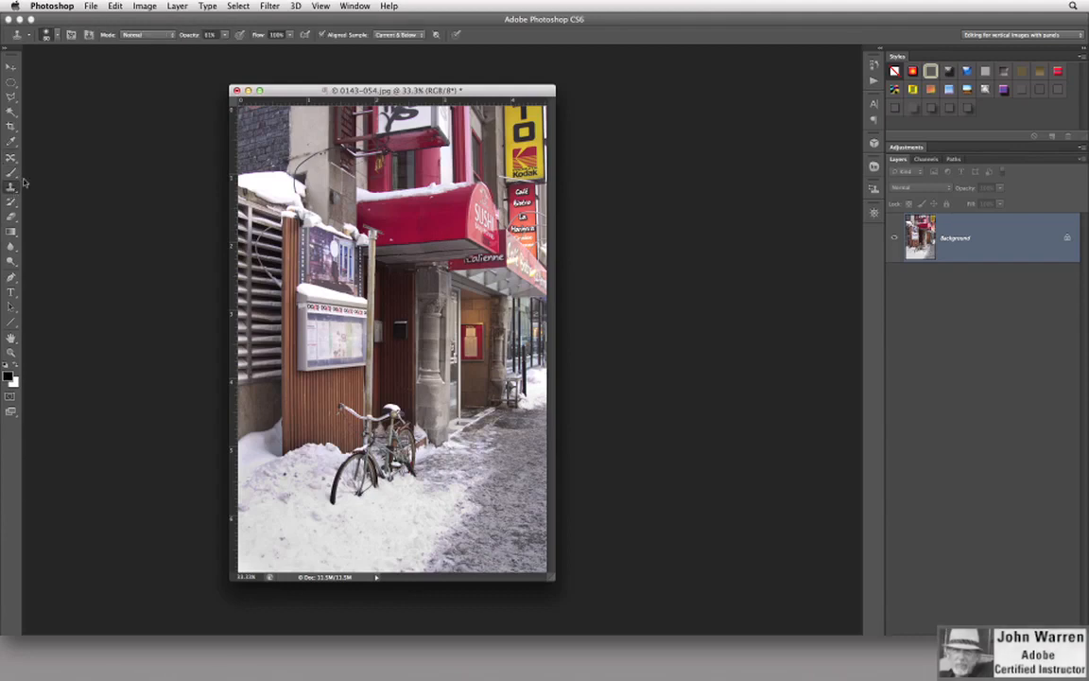
left_click_drag(192, 38, 186, 38)
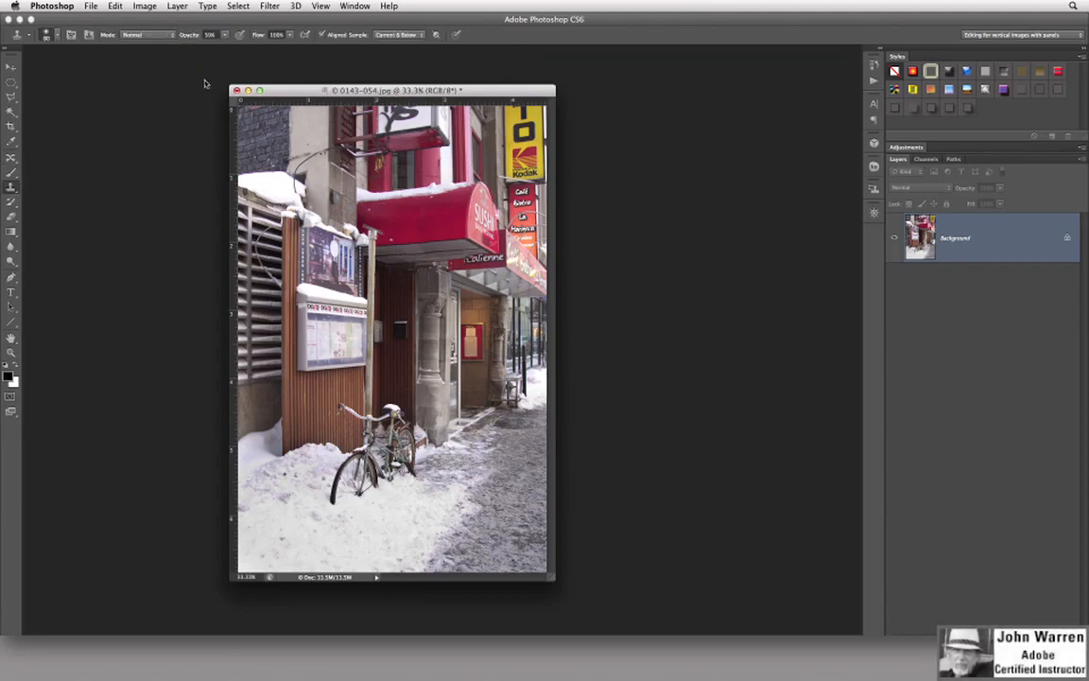
left_click(396, 217, "alt")
left_click_drag(416, 222, 418, 235)
left_click(397, 219, "alt")
left_click(415, 211)
left_click_drag(418, 224, 419, 234)
left_click(405, 225, "alt")
left_click(379, 209)
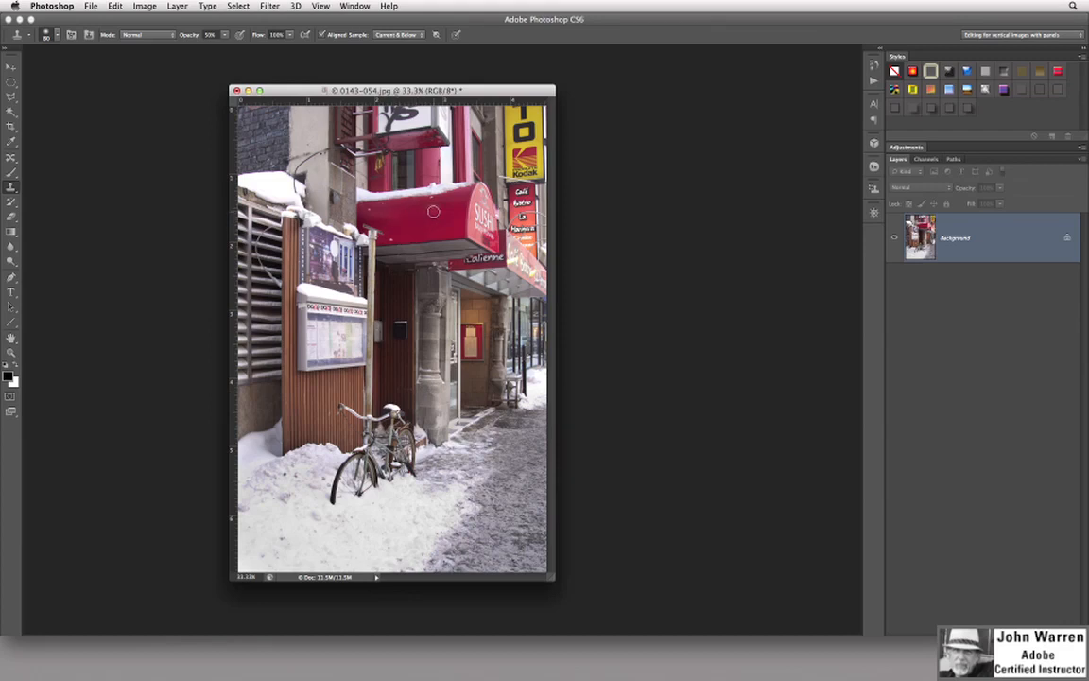